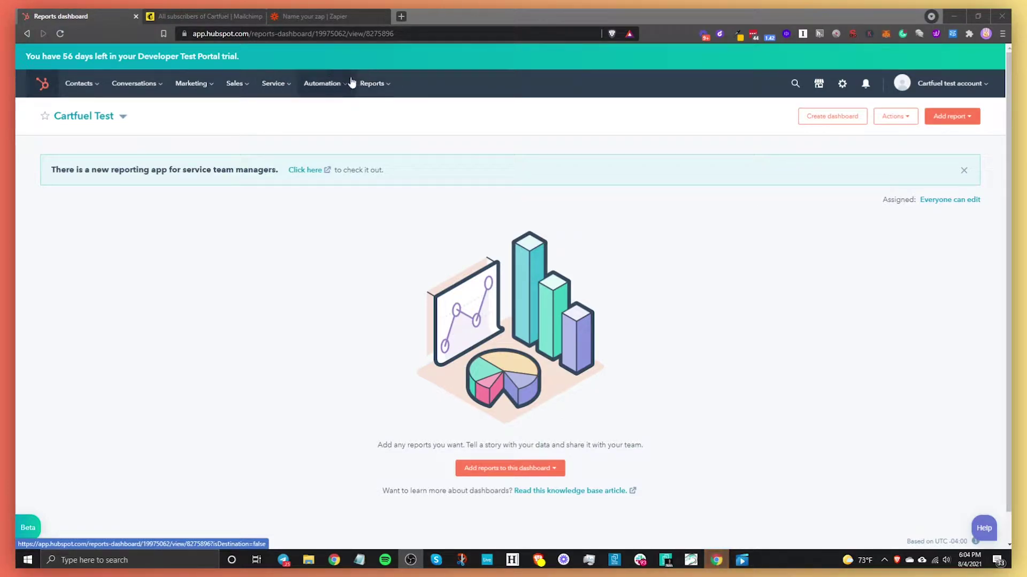
Step: Open HubSpot's Forms list from the Marketing menu, then switch to the Zapier zap tab
{"action": "left_click", "coordinate": [203, 84]}
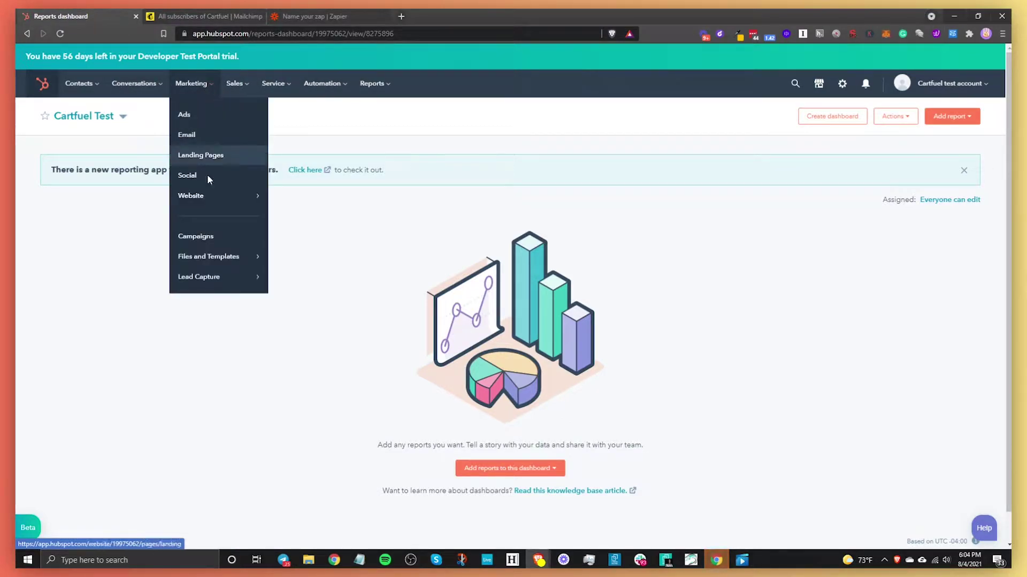
{"action": "mouse_move", "coordinate": [206, 276]}
{"action": "left_click", "coordinate": [297, 140]}
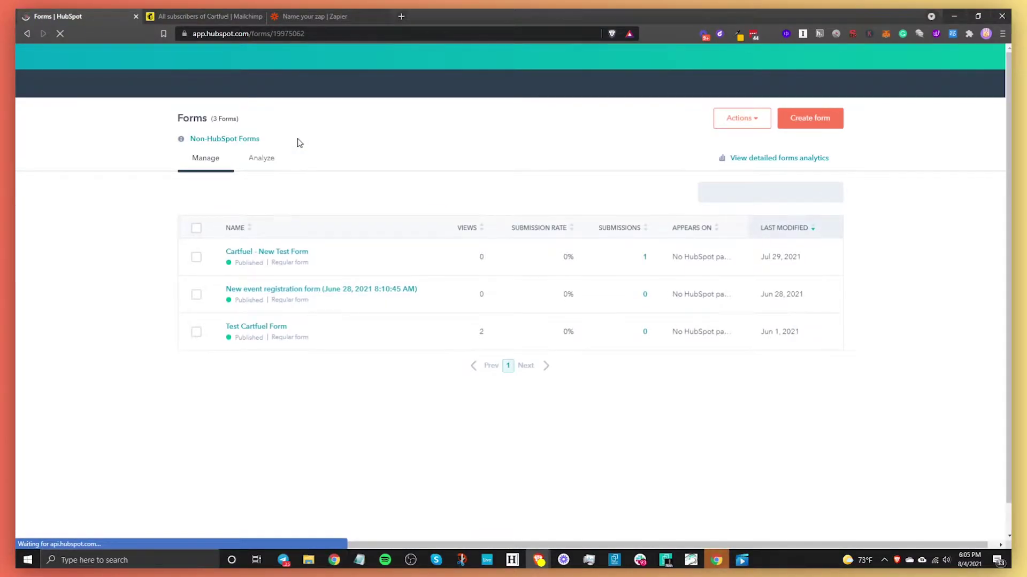
{"action": "mouse_move", "coordinate": [289, 288]}
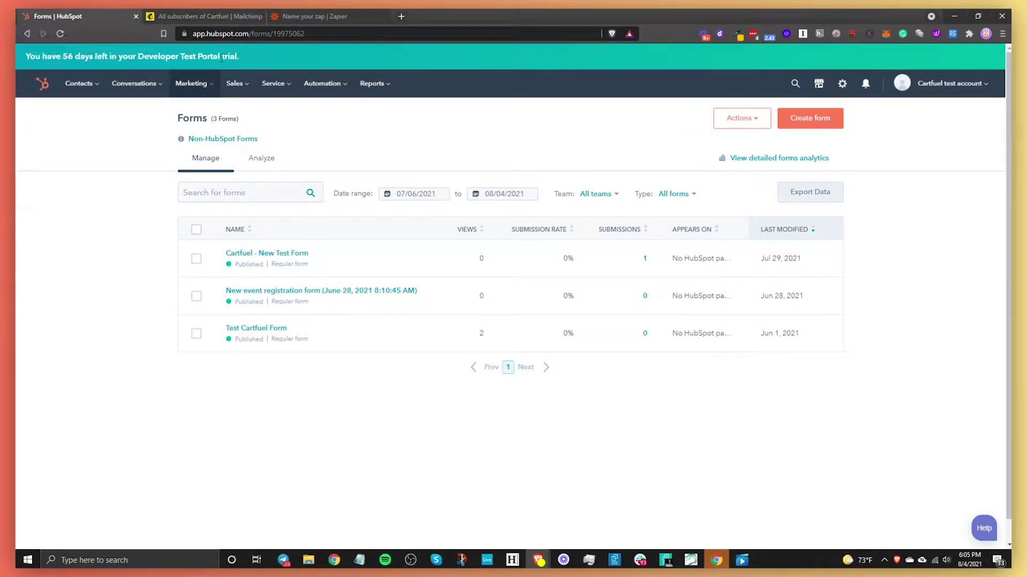
{"action": "left_click", "coordinate": [323, 20]}
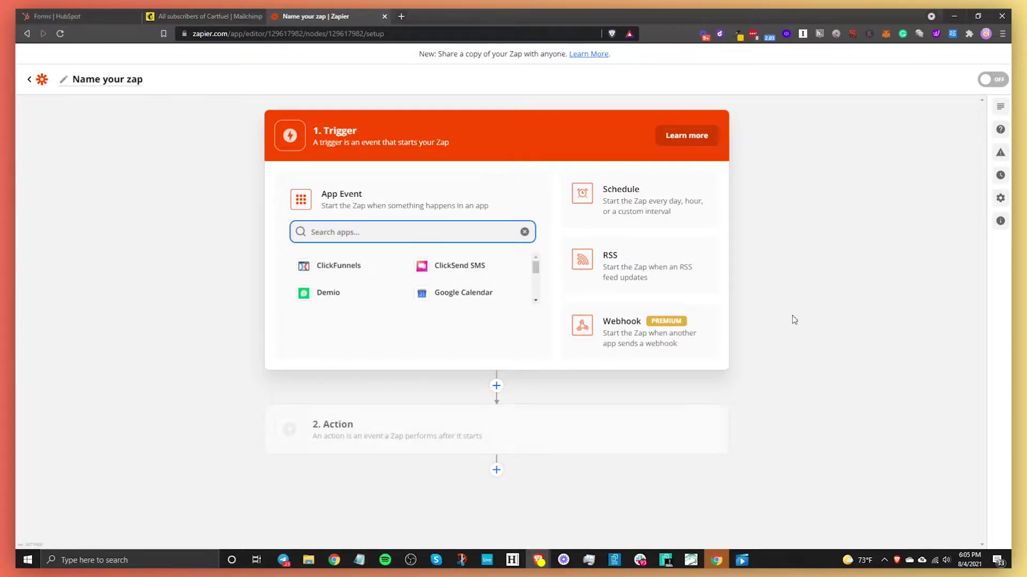
Step: Return to HubSpot and open the App Marketplace
{"action": "left_click", "coordinate": [57, 16]}
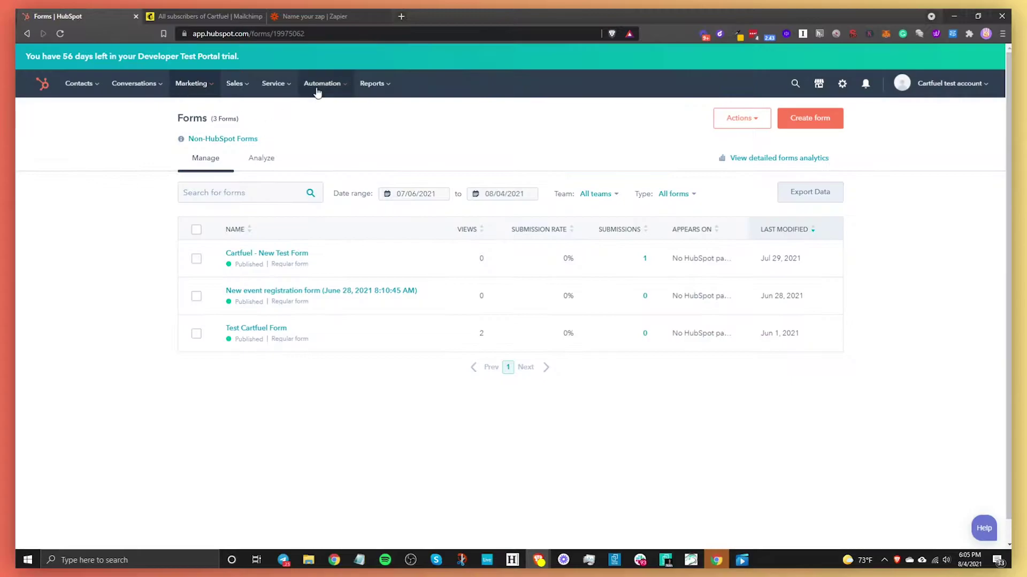
{"action": "left_click", "coordinate": [817, 87]}
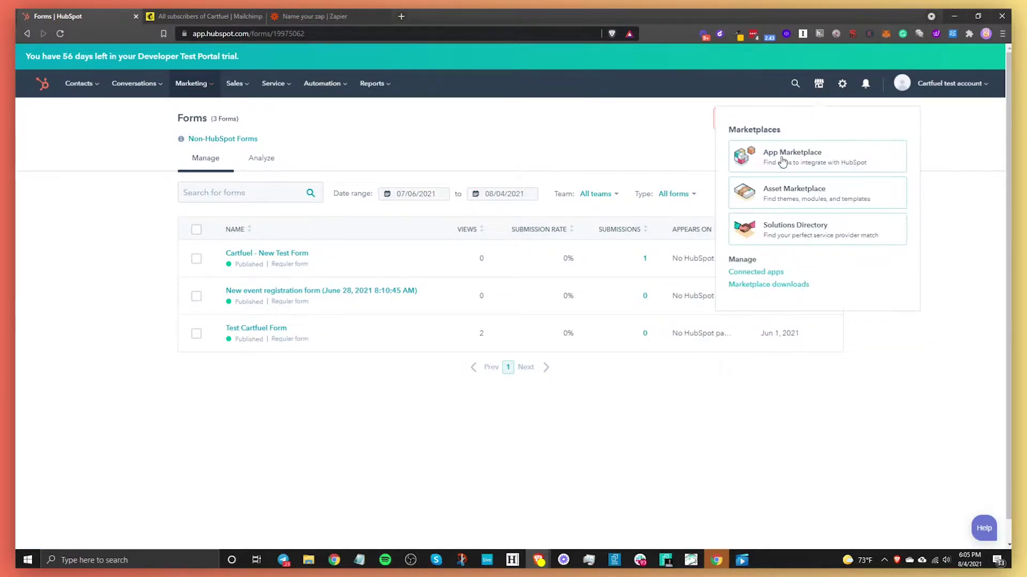
{"action": "left_click", "coordinate": [782, 162]}
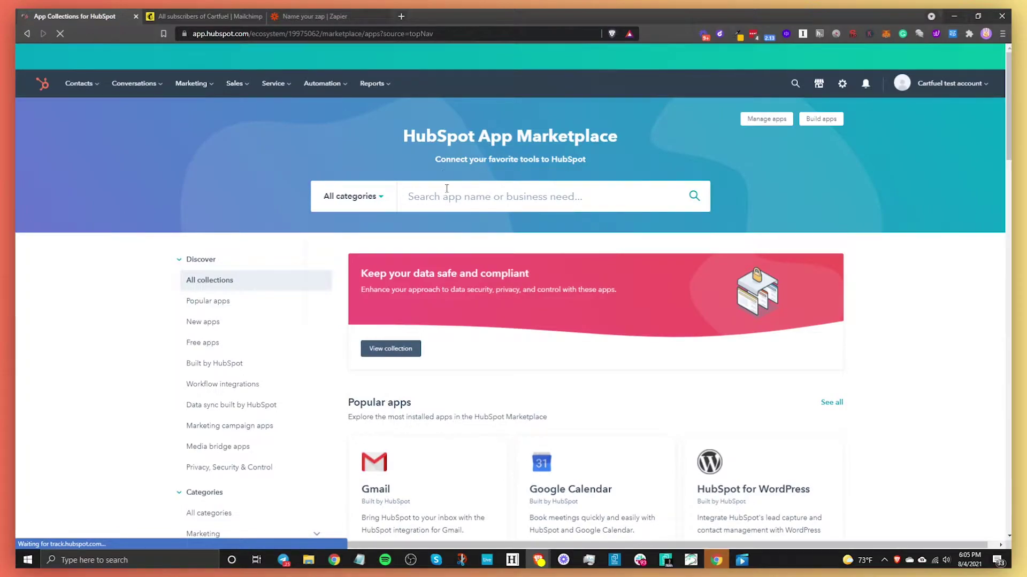
Step: Search the marketplace for 'Miilchmp' and open the Mailchimp Data Sync app listing
{"action": "left_click", "coordinate": [447, 190]}
{"action": "type", "text": "Mi"}
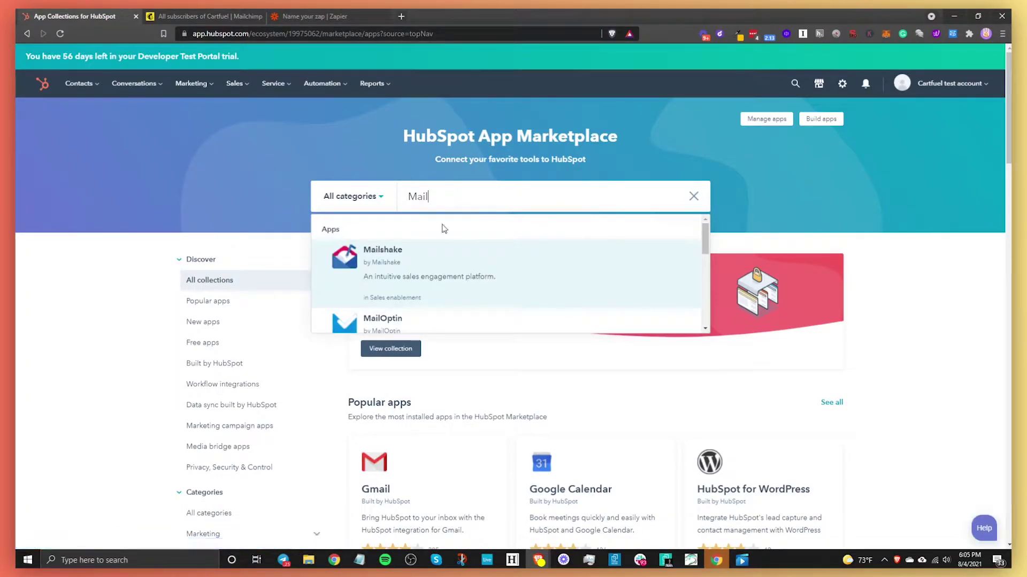
{"action": "type", "text": "ilchmp"}
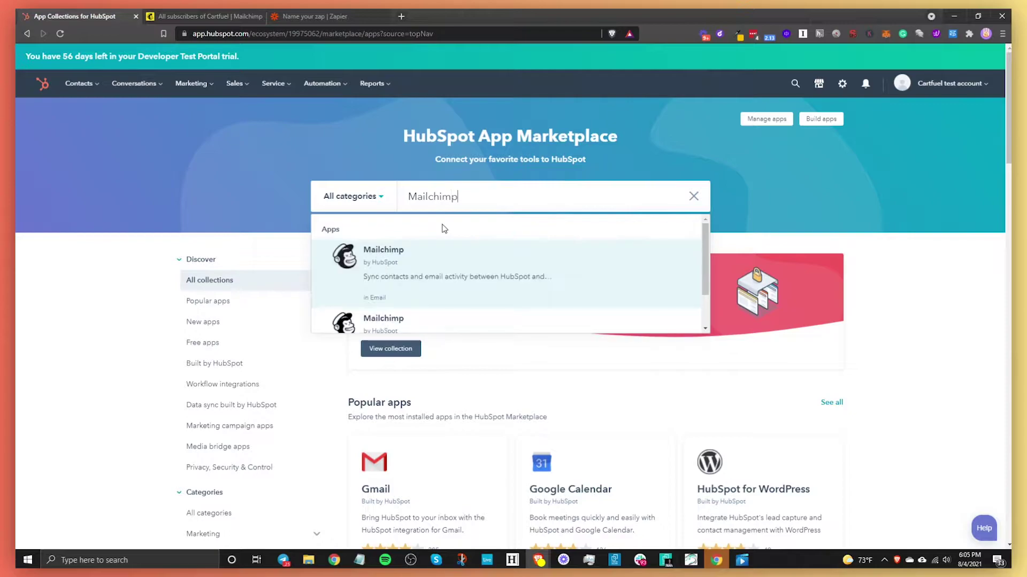
{"action": "scroll", "coordinate": [454, 282], "scroll_direction": "down", "scroll_amount": 1}
{"action": "scroll", "coordinate": [438, 261], "scroll_direction": "up", "scroll_amount": 2}
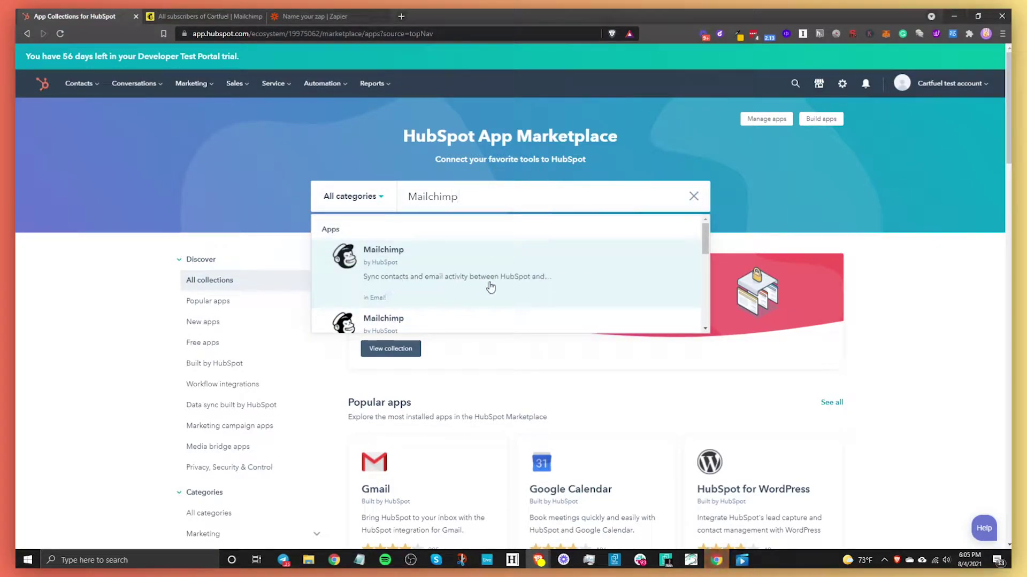
{"action": "scroll", "coordinate": [558, 284], "scroll_direction": "down", "scroll_amount": 2}
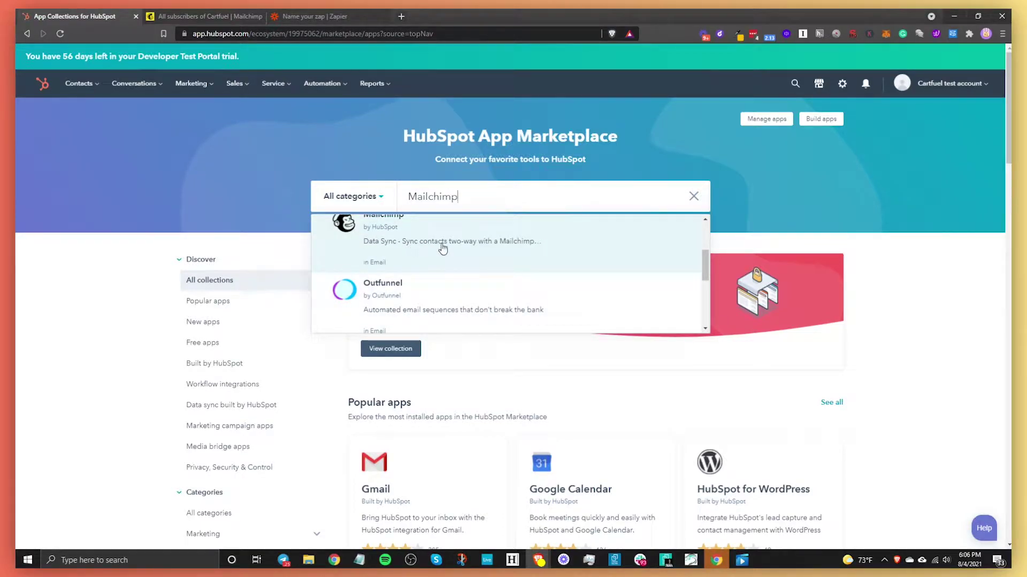
{"action": "left_click", "coordinate": [500, 253]}
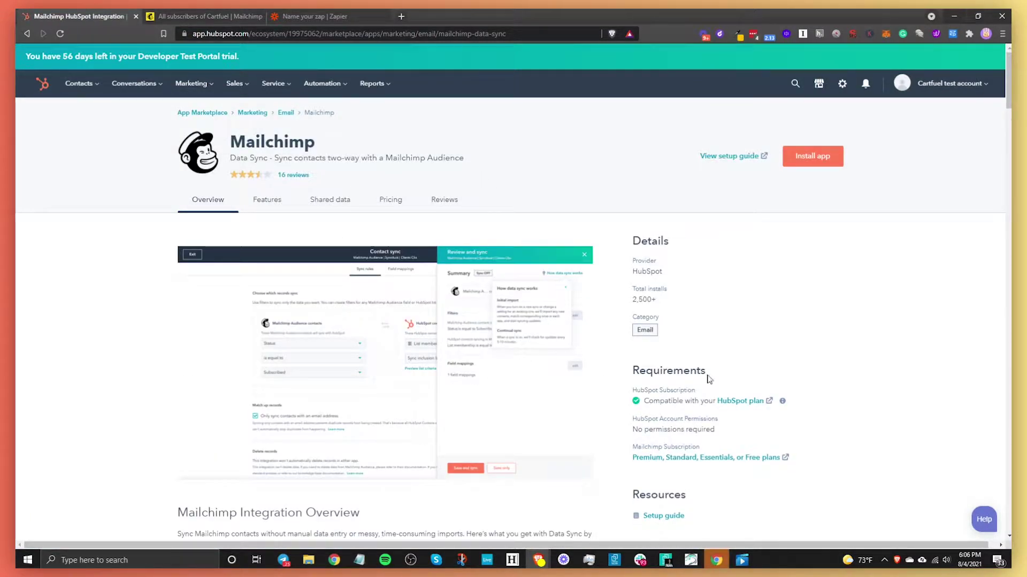
{"action": "scroll", "coordinate": [706, 380], "scroll_direction": "down", "scroll_amount": 4}
{"action": "scroll", "coordinate": [588, 321], "scroll_direction": "up", "scroll_amount": 4}
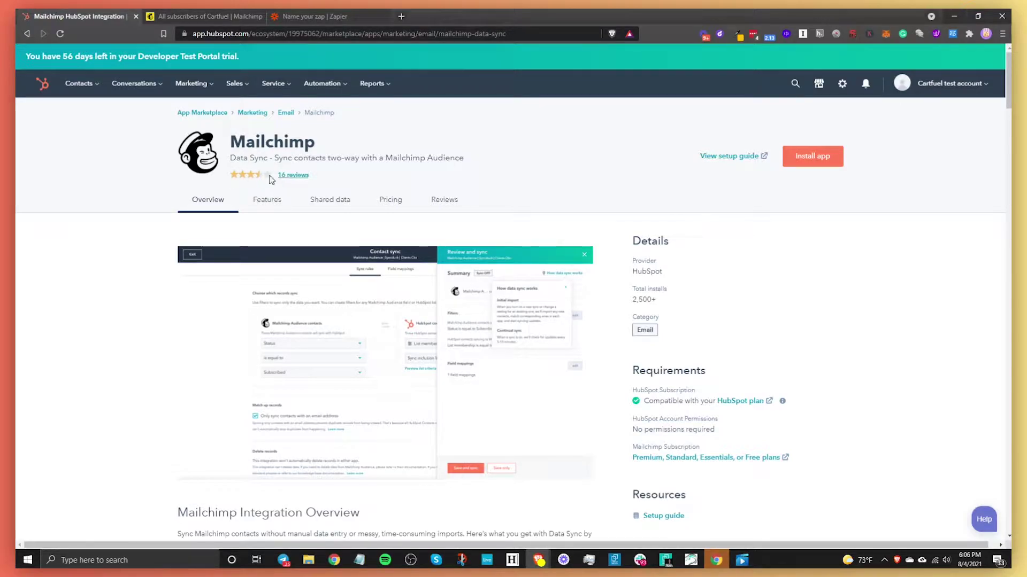
Step: Search the marketplace for 'mailchimp', open the certified Mailchimp app, then return to Zapier
{"action": "left_click", "coordinate": [28, 33]}
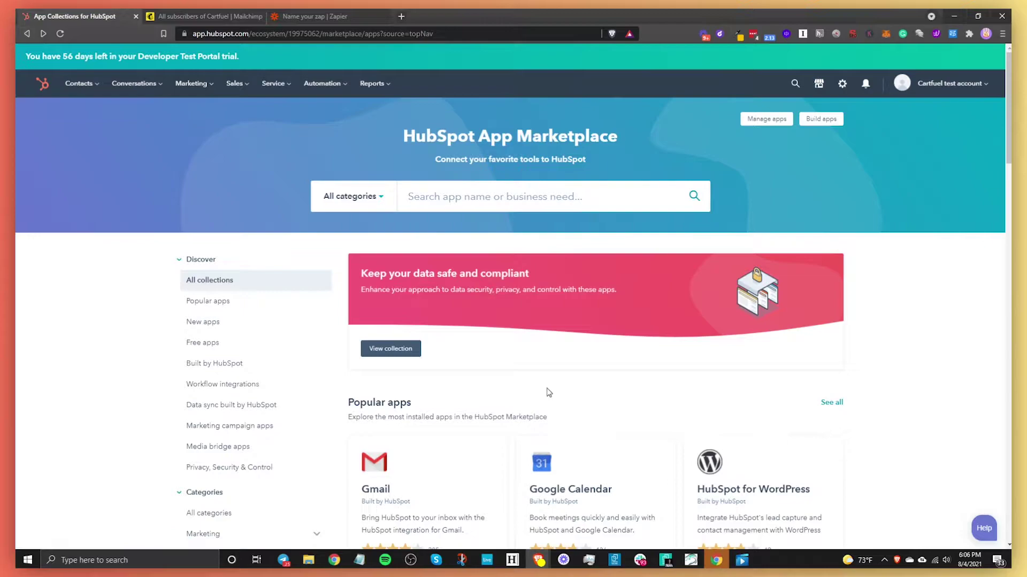
{"action": "left_click", "coordinate": [453, 197]}
{"action": "type", "text": "m"}
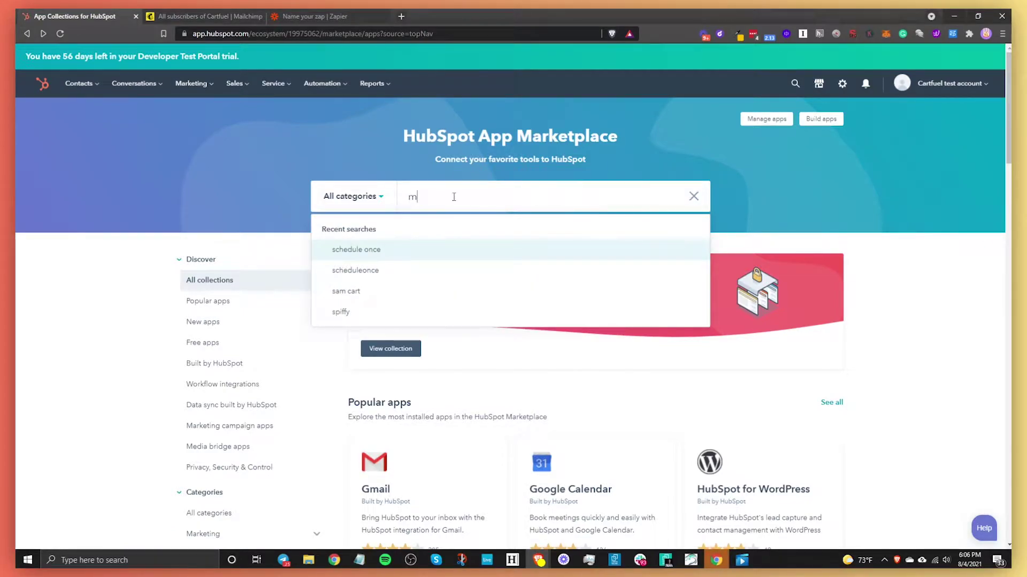
{"action": "type", "text": "ailchimp"}
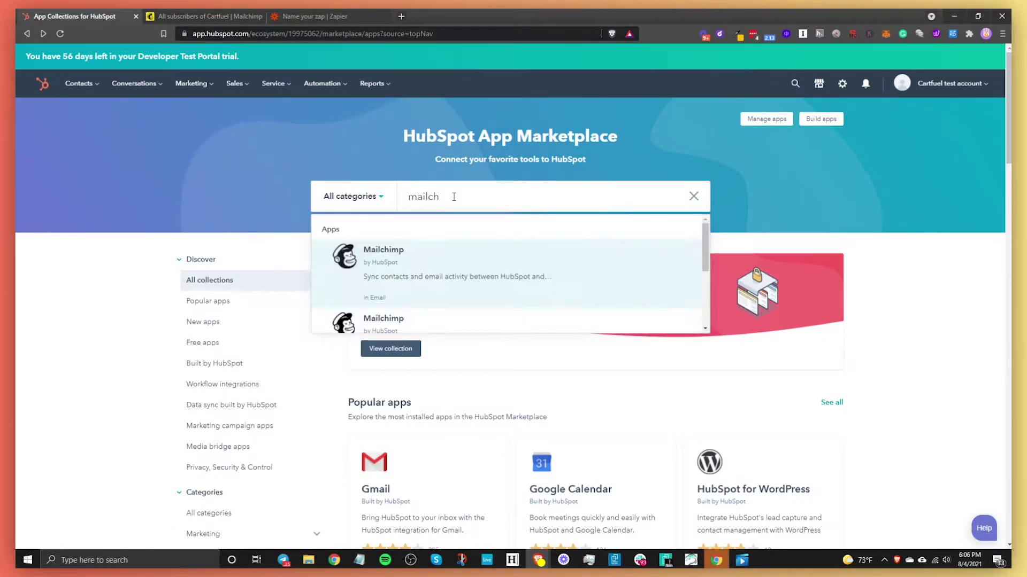
{"action": "left_click", "coordinate": [411, 280]}
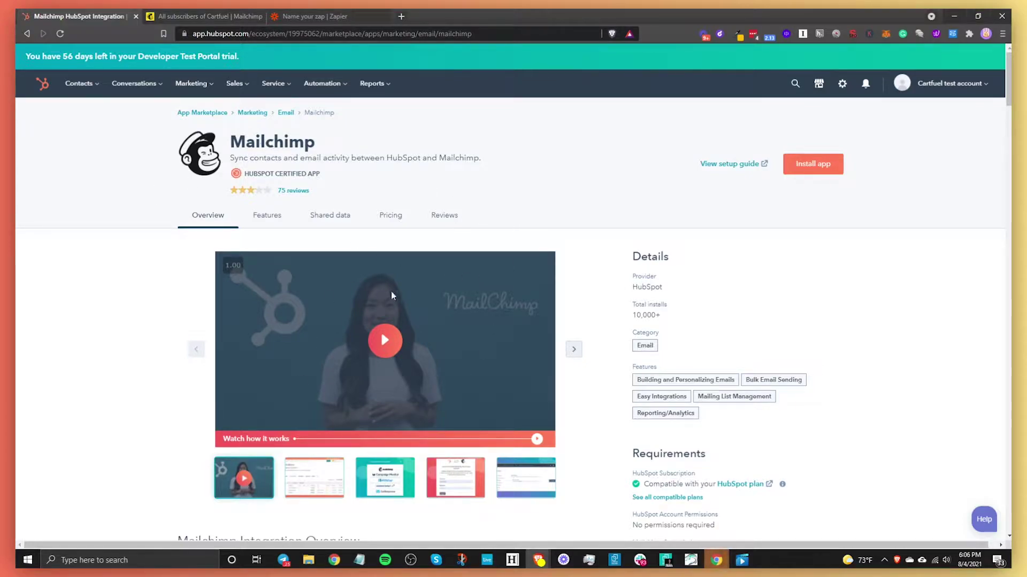
{"action": "left_click", "coordinate": [321, 13]}
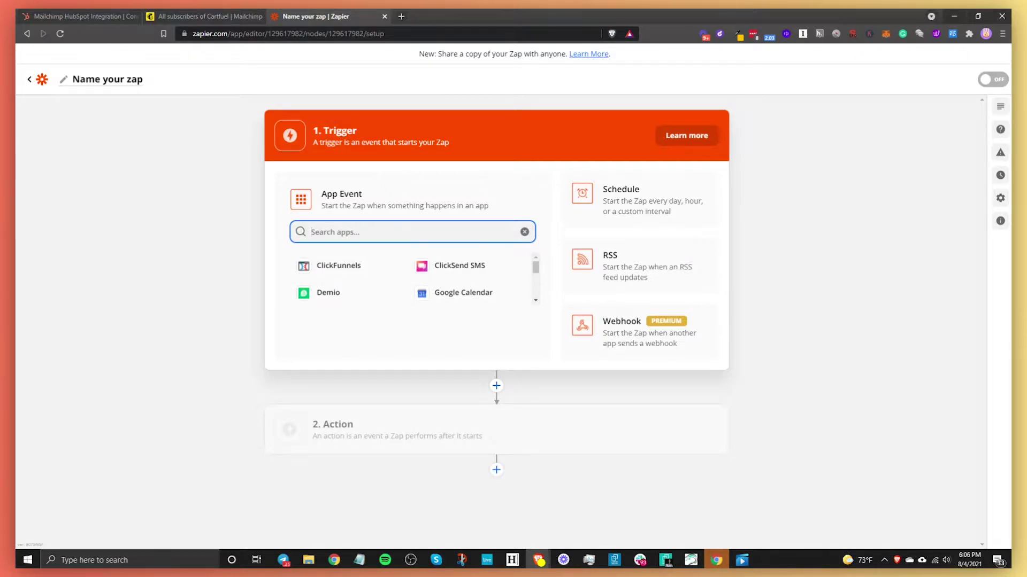
Step: Pick HubSpot as the zap's trigger app by searching 'HubSp'
{"action": "left_click", "coordinate": [42, 79]}
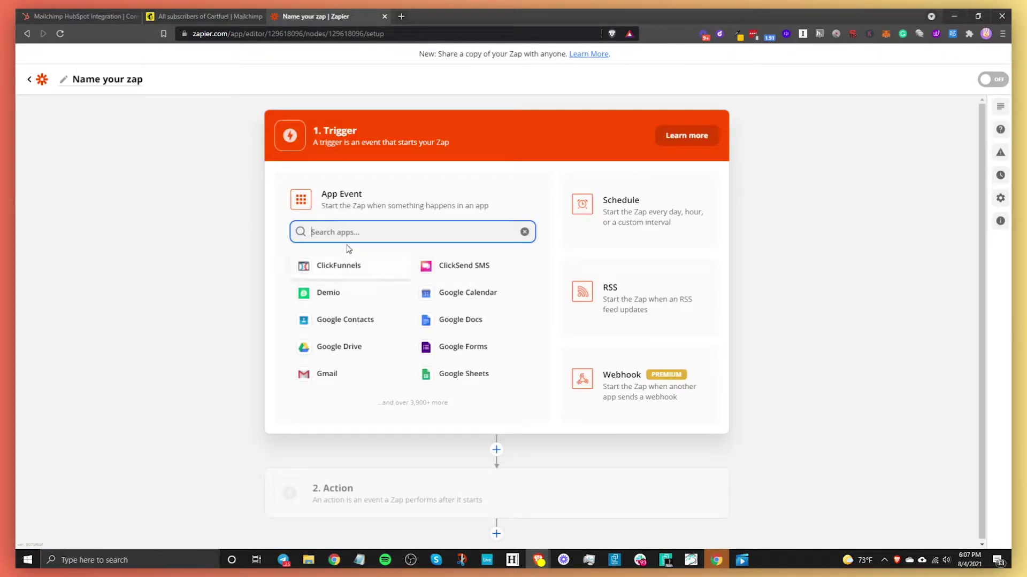
{"action": "type", "text": "HubSp"}
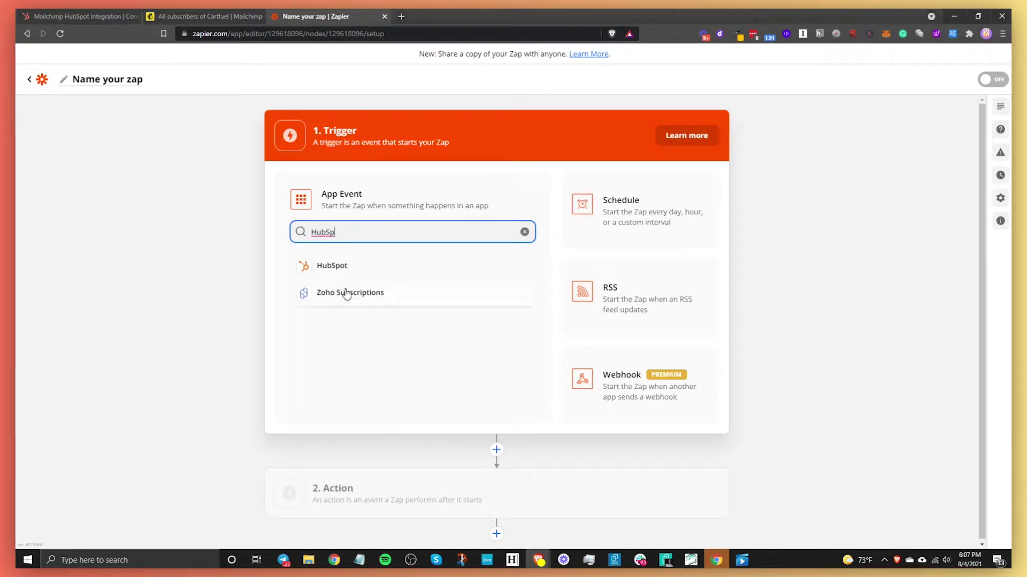
{"action": "left_click", "coordinate": [342, 268]}
Step: Set the trigger event to New Form Submission and connect the existing HubSpot account
{"action": "left_click", "coordinate": [337, 269]}
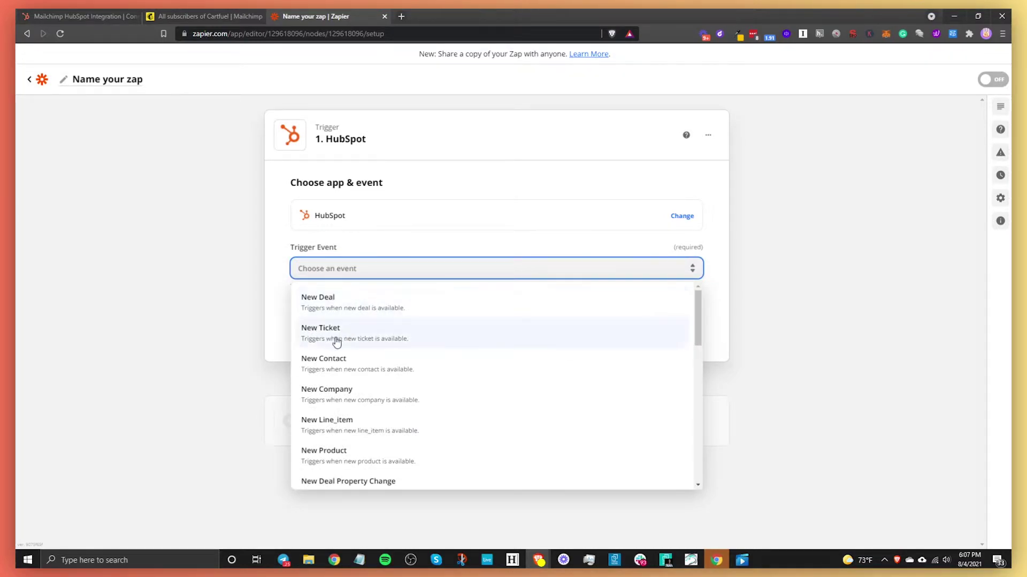
{"action": "scroll", "coordinate": [437, 415], "scroll_direction": "down", "scroll_amount": 2}
{"action": "scroll", "coordinate": [435, 415], "scroll_direction": "down", "scroll_amount": 5}
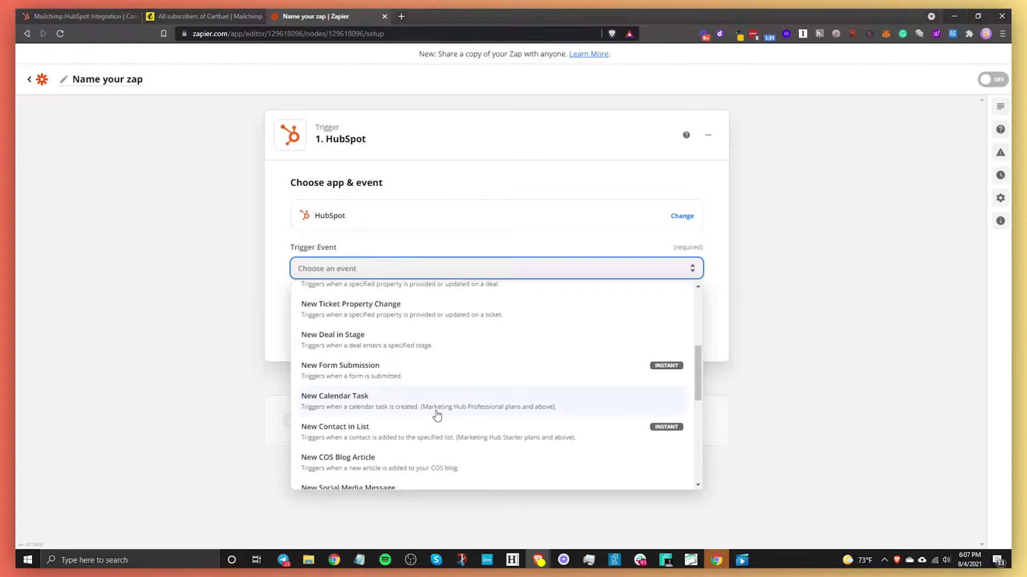
{"action": "scroll", "coordinate": [436, 415], "scroll_direction": "up", "scroll_amount": 3}
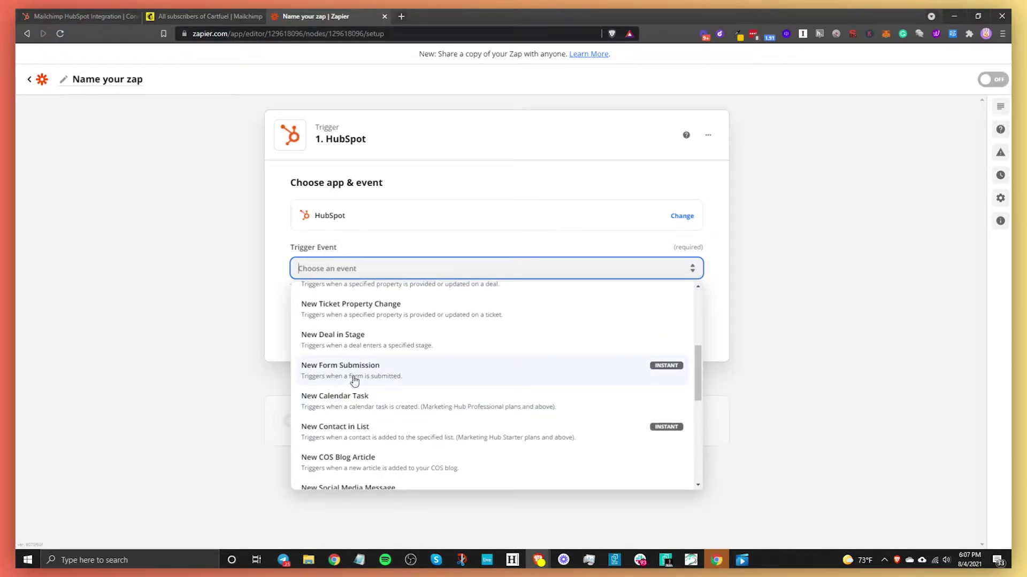
{"action": "scroll", "coordinate": [354, 381], "scroll_direction": "up", "scroll_amount": 5}
{"action": "scroll", "coordinate": [385, 408], "scroll_direction": "down", "scroll_amount": 5}
{"action": "left_click", "coordinate": [357, 378]}
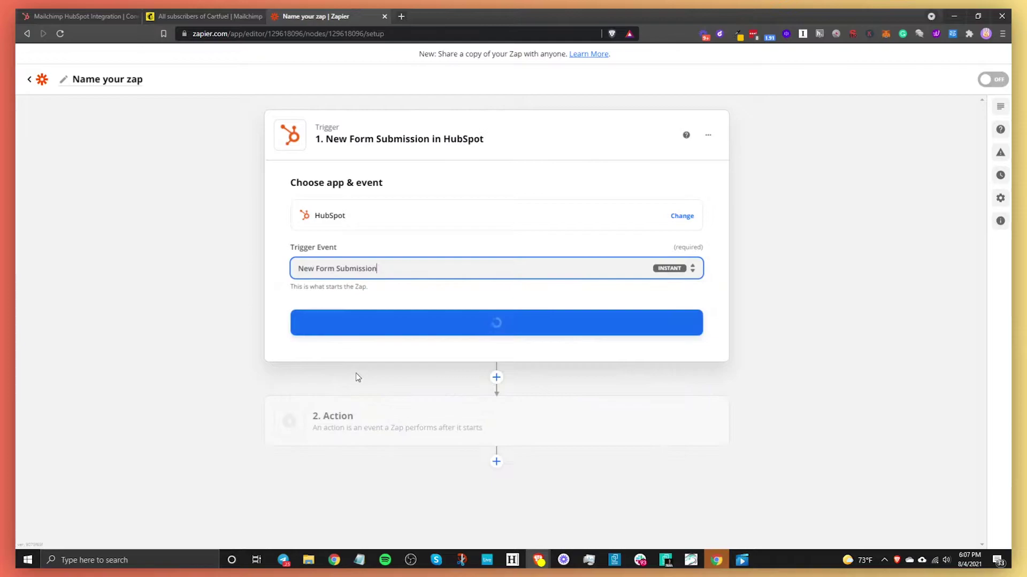
{"action": "left_click", "coordinate": [504, 326]}
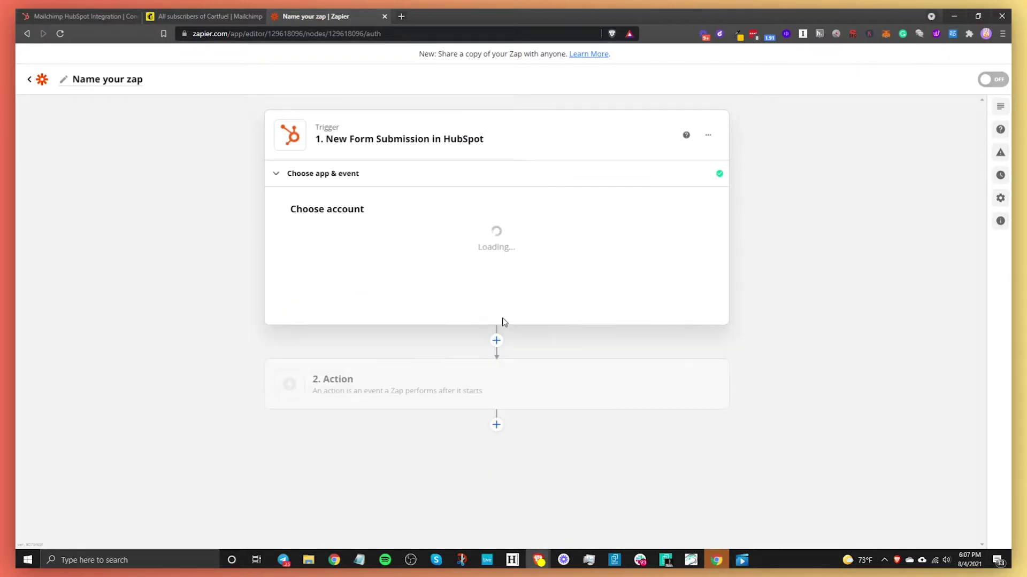
{"action": "left_click", "coordinate": [367, 255]}
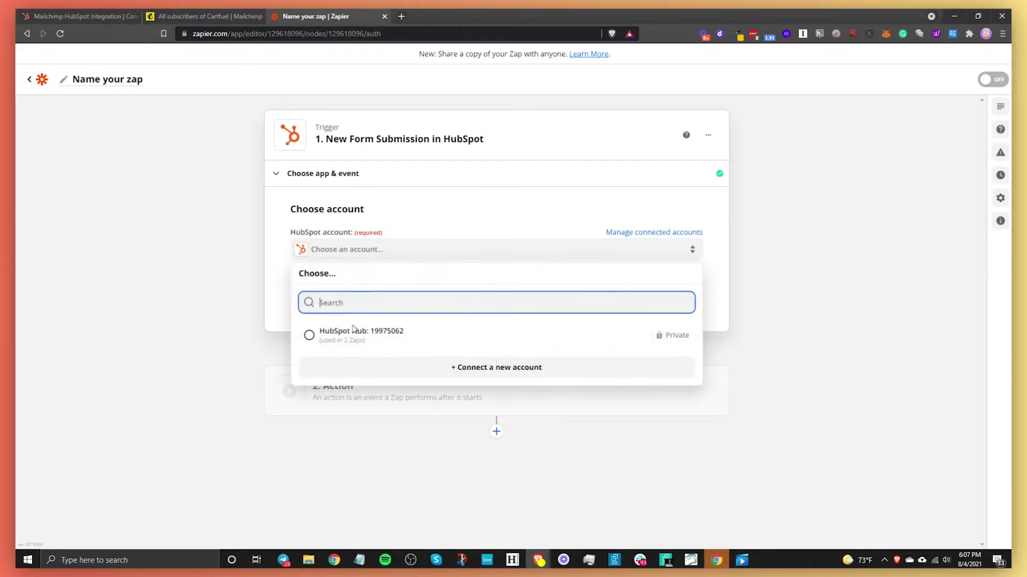
{"action": "left_click", "coordinate": [353, 335]}
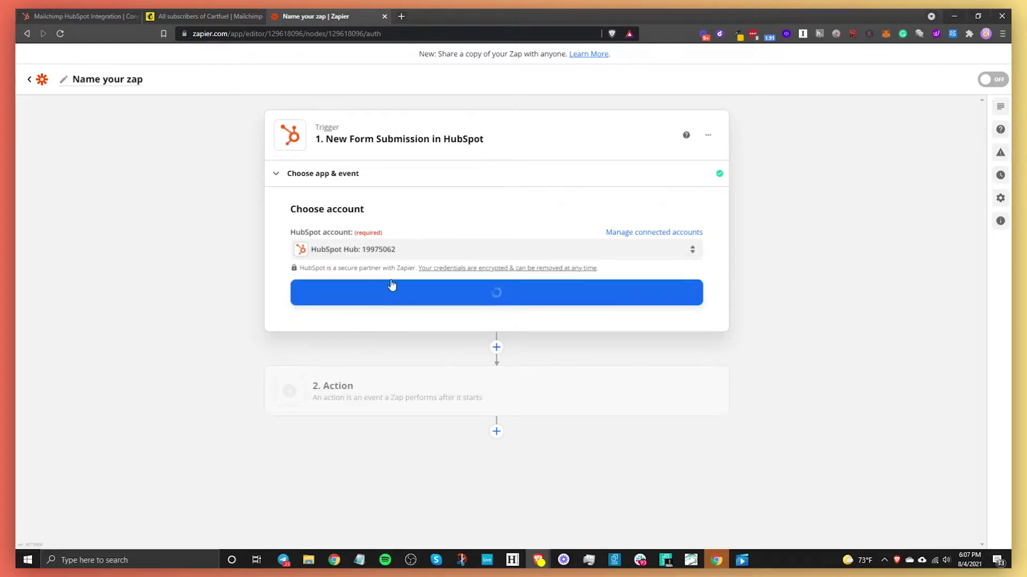
Step: Select the portal's hub ID in HubSpot's marketplace URL, then return to the Zapier zap
{"action": "left_click", "coordinate": [80, 16]}
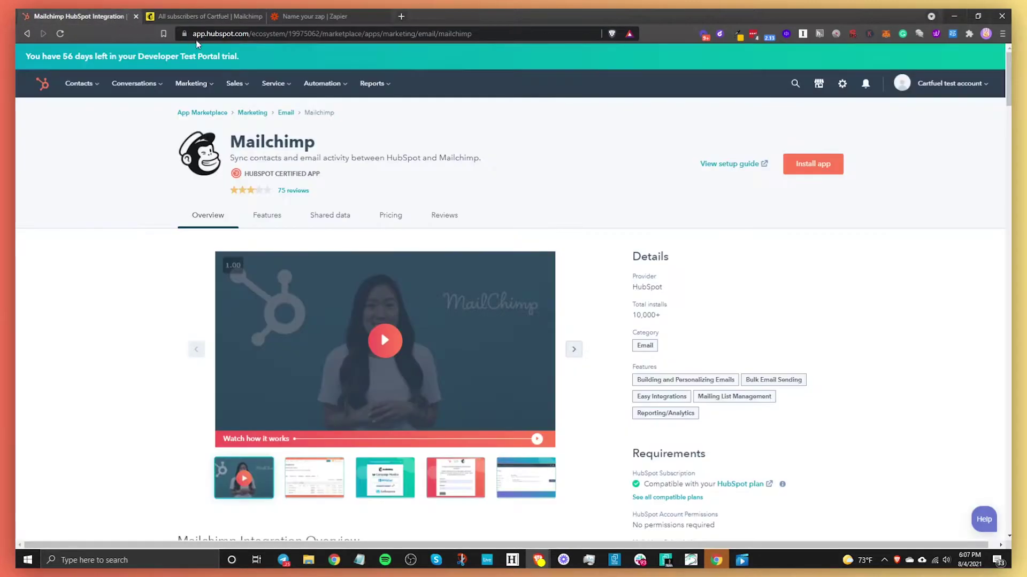
{"action": "left_click", "coordinate": [296, 34]}
{"action": "double_click", "coordinate": [327, 34]}
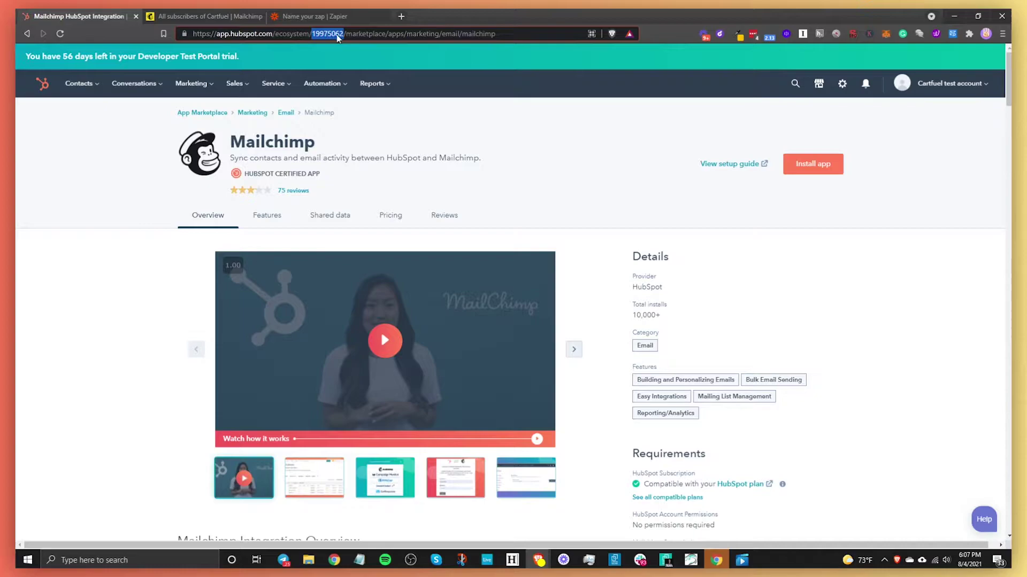
{"action": "left_click", "coordinate": [315, 16]}
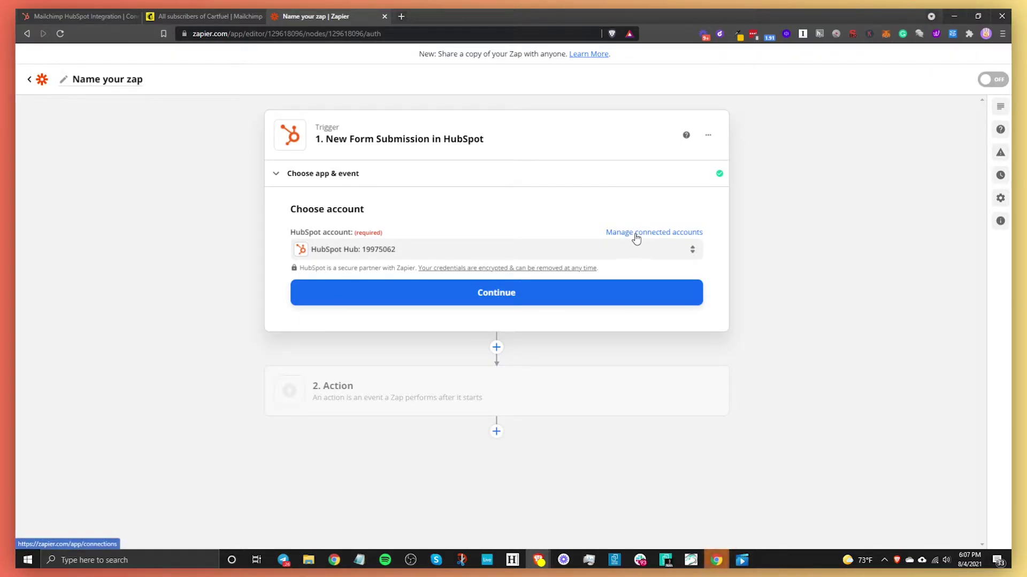
Step: Set the trigger form to 'Cartfuel - New Test Form' and test it for a sample submission
{"action": "left_click", "coordinate": [498, 302]}
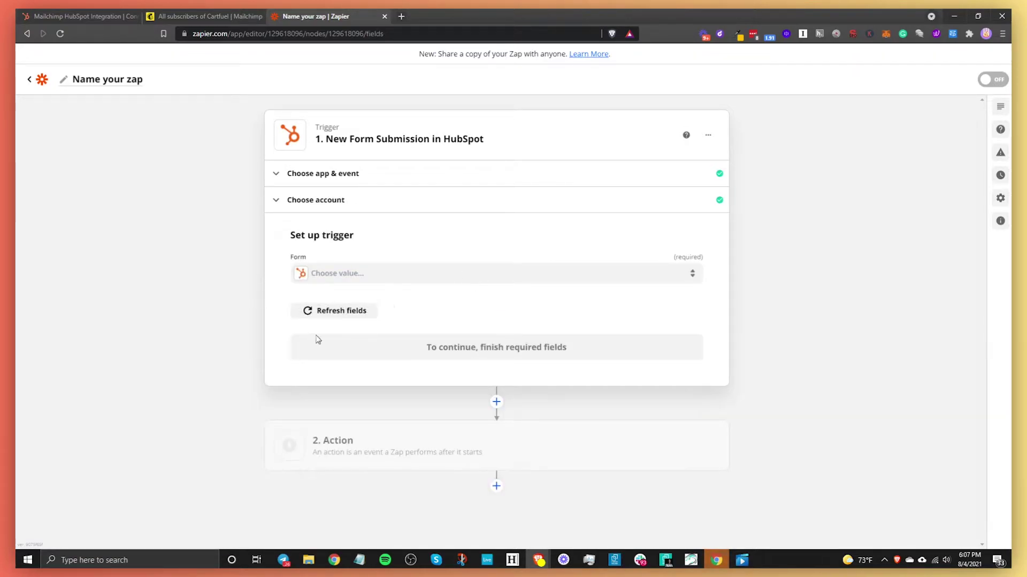
{"action": "left_click", "coordinate": [357, 285]}
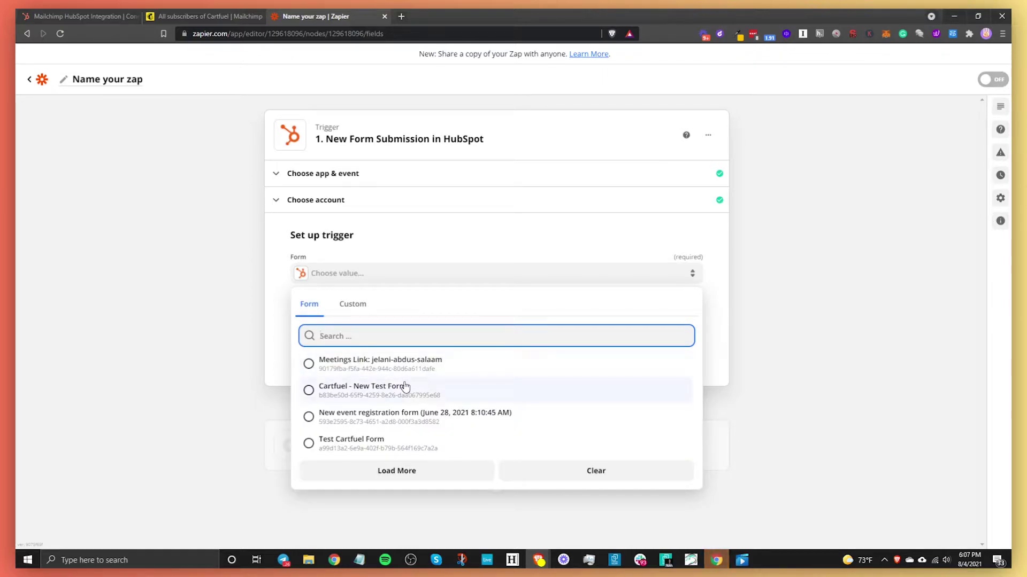
{"action": "left_click", "coordinate": [402, 392]}
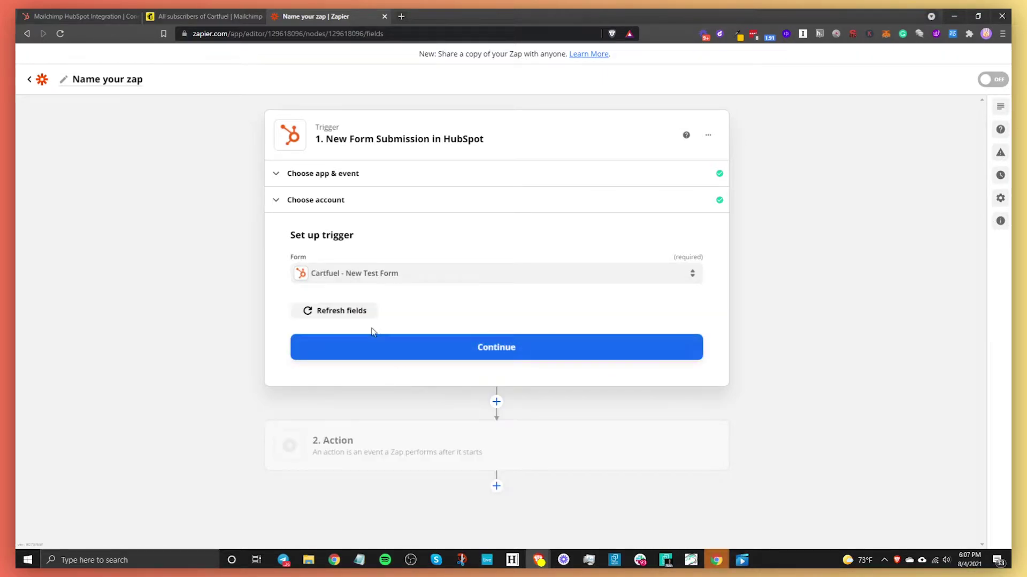
{"action": "left_click", "coordinate": [432, 358]}
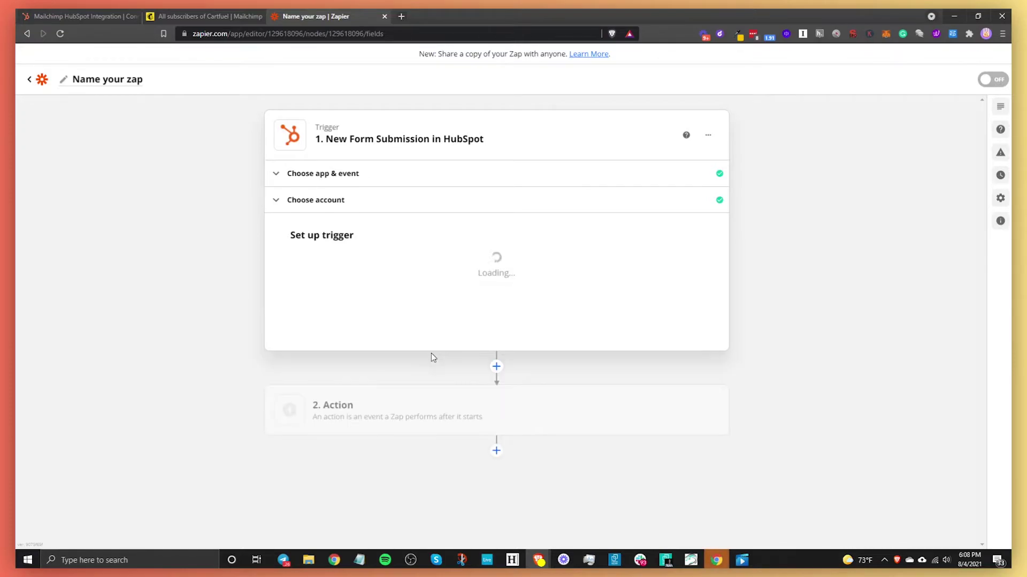
{"action": "left_click", "coordinate": [500, 412]}
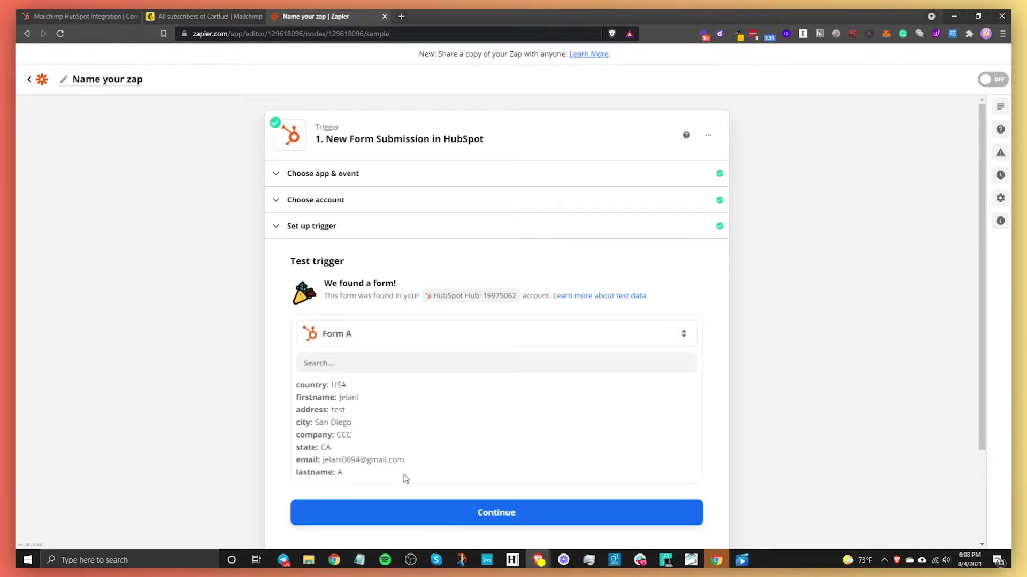
{"action": "scroll", "coordinate": [396, 449], "scroll_direction": "down", "scroll_amount": 3}
{"action": "left_click", "coordinate": [490, 398]}
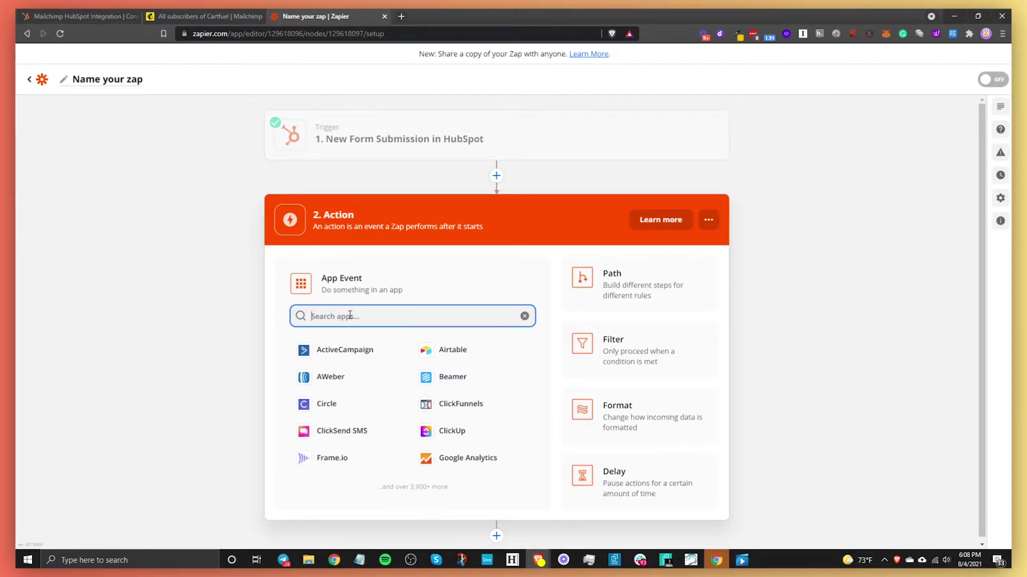
Step: Choose Mailchimp as the action app by searching 'Mail' and open its Action Event list
{"action": "type", "text": "Mail"}
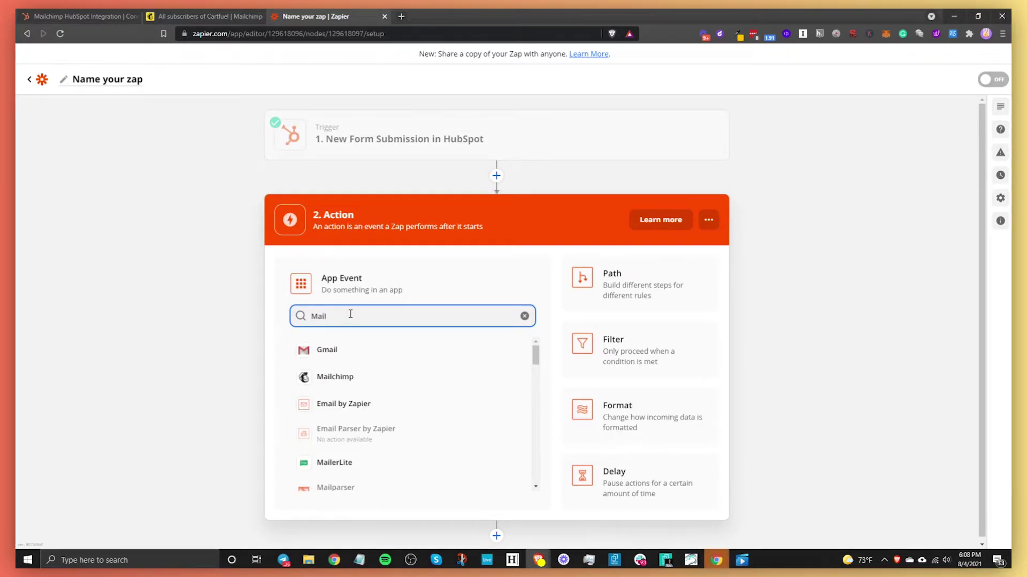
{"action": "left_click", "coordinate": [342, 377]}
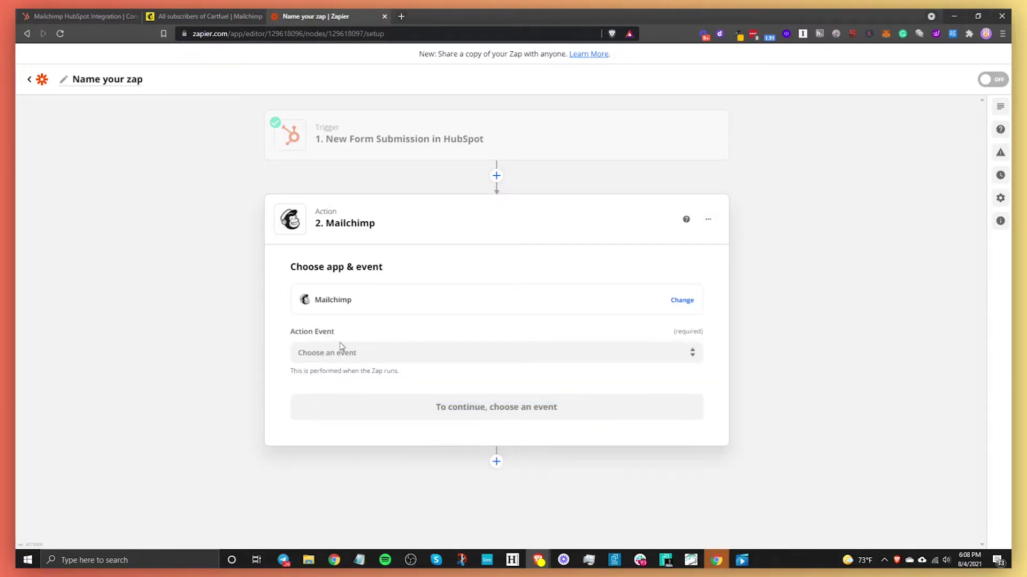
{"action": "left_click", "coordinate": [377, 350]}
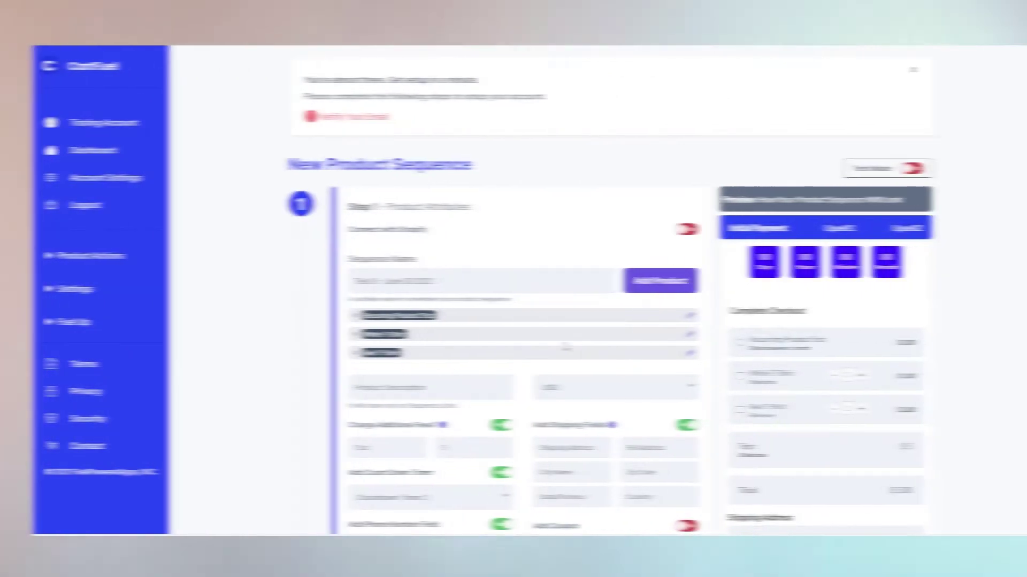
Step: Copy the Main Product and Upsell #1 embed codes from the Test 8 sequence's Step 5 modal
{"action": "scroll", "coordinate": [566, 347], "scroll_direction": "down", "scroll_amount": 2}
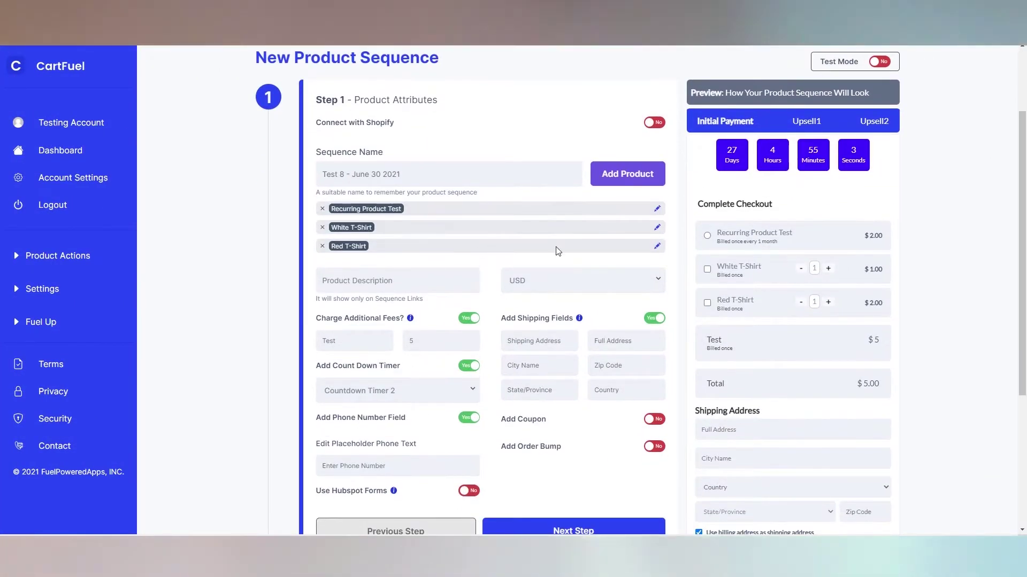
{"action": "scroll", "coordinate": [463, 377], "scroll_direction": "down", "scroll_amount": 3}
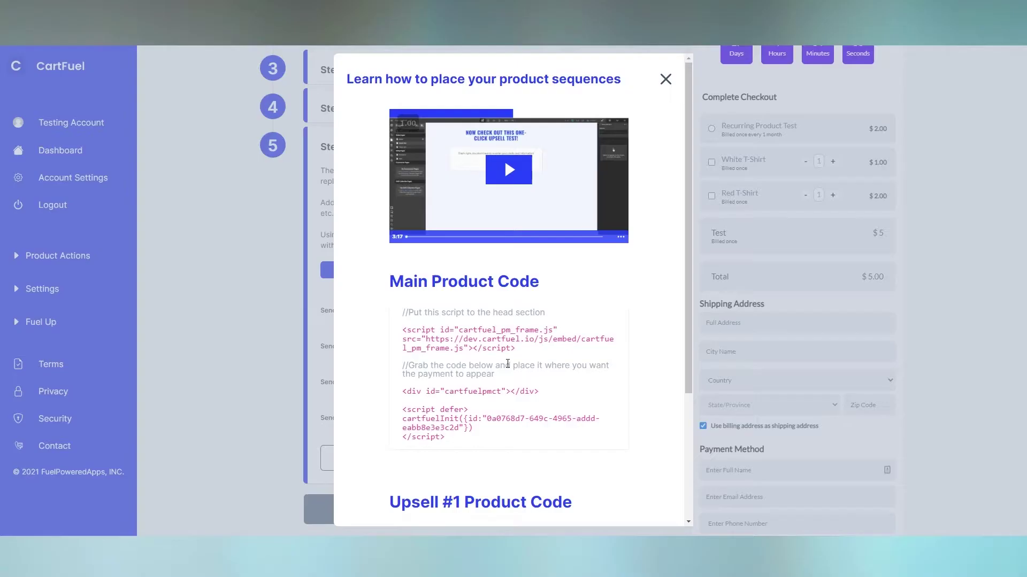
{"action": "left_click", "coordinate": [487, 422]}
{"action": "left_click", "coordinate": [470, 391]}
{"action": "scroll", "coordinate": [470, 391], "scroll_direction": "down", "scroll_amount": 4}
{"action": "left_click", "coordinate": [482, 455]}
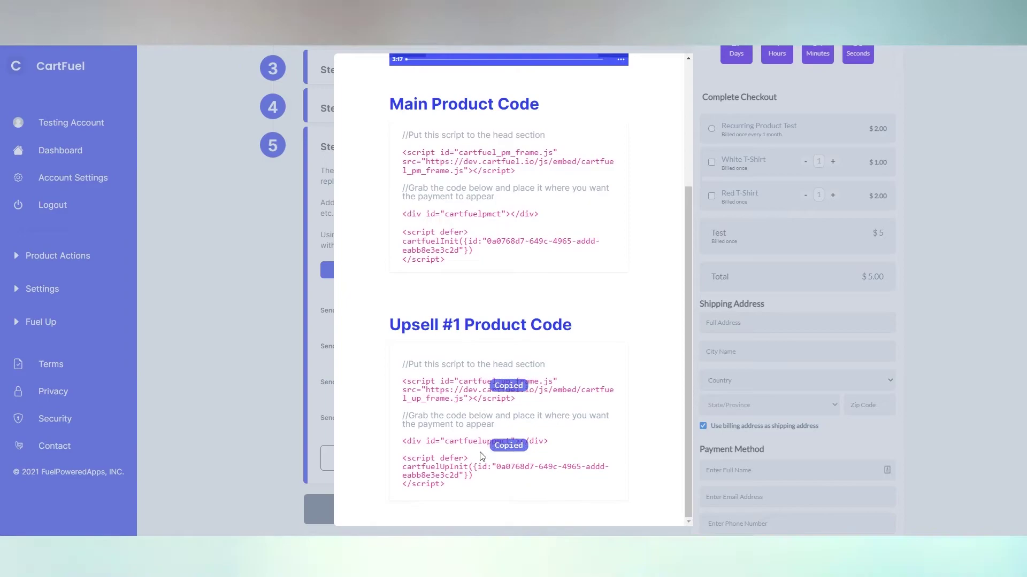
{"action": "scroll", "coordinate": [483, 454], "scroll_direction": "up", "scroll_amount": 4}
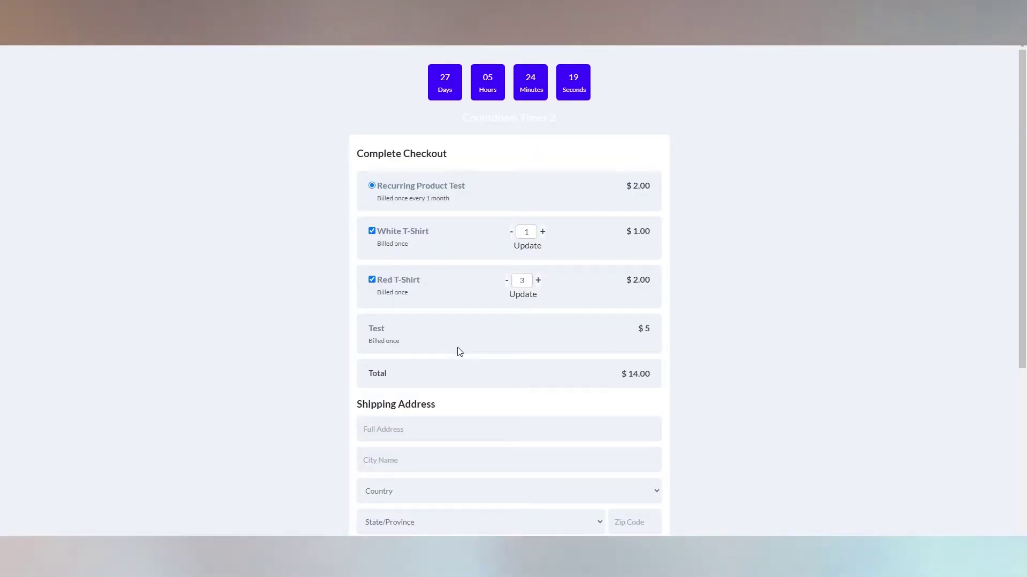
{"action": "scroll", "coordinate": [458, 352], "scroll_direction": "down", "scroll_amount": 4}
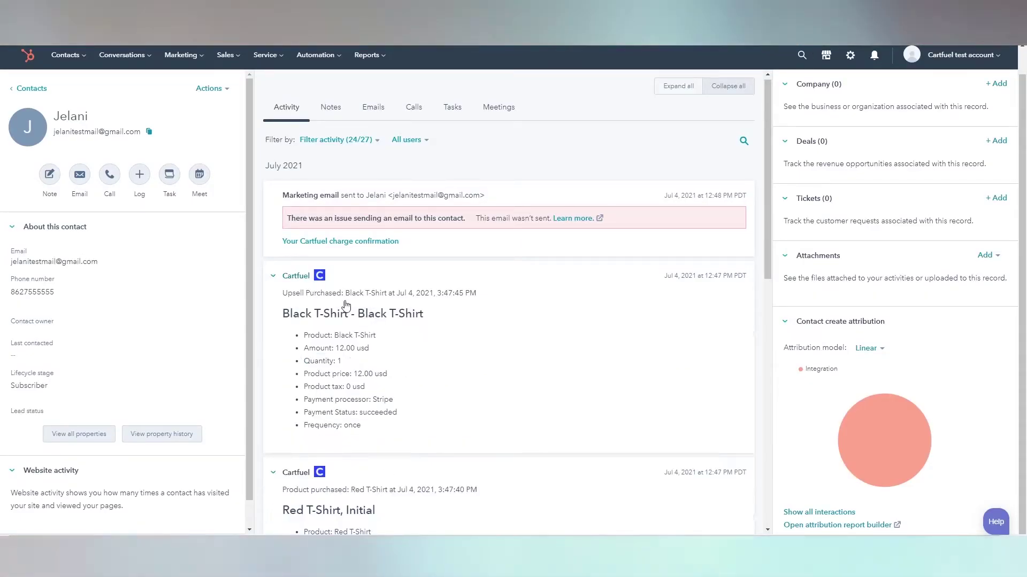
{"action": "scroll", "coordinate": [462, 372], "scroll_direction": "down", "scroll_amount": 8}
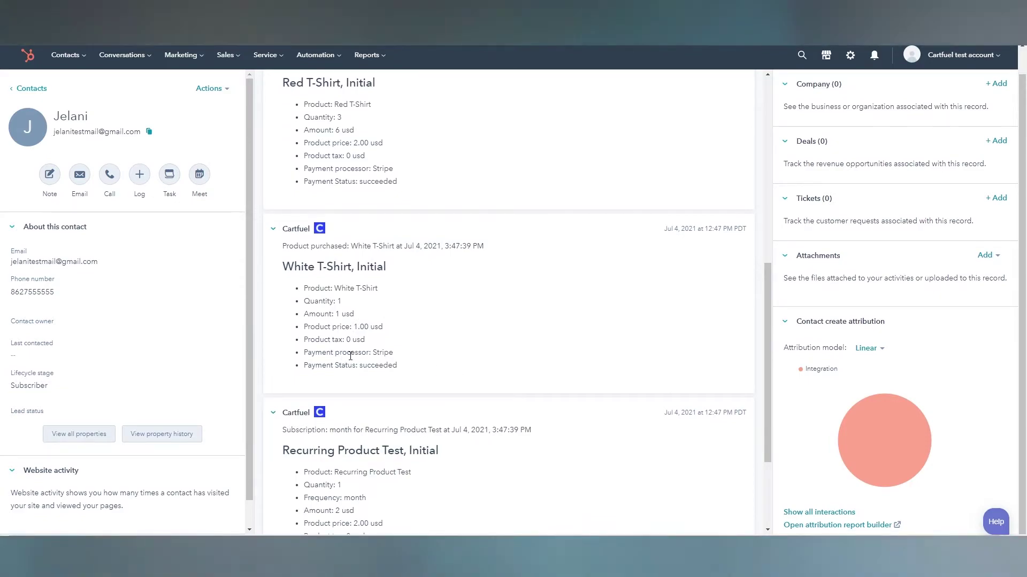
{"action": "scroll", "coordinate": [350, 356], "scroll_direction": "down", "scroll_amount": 3}
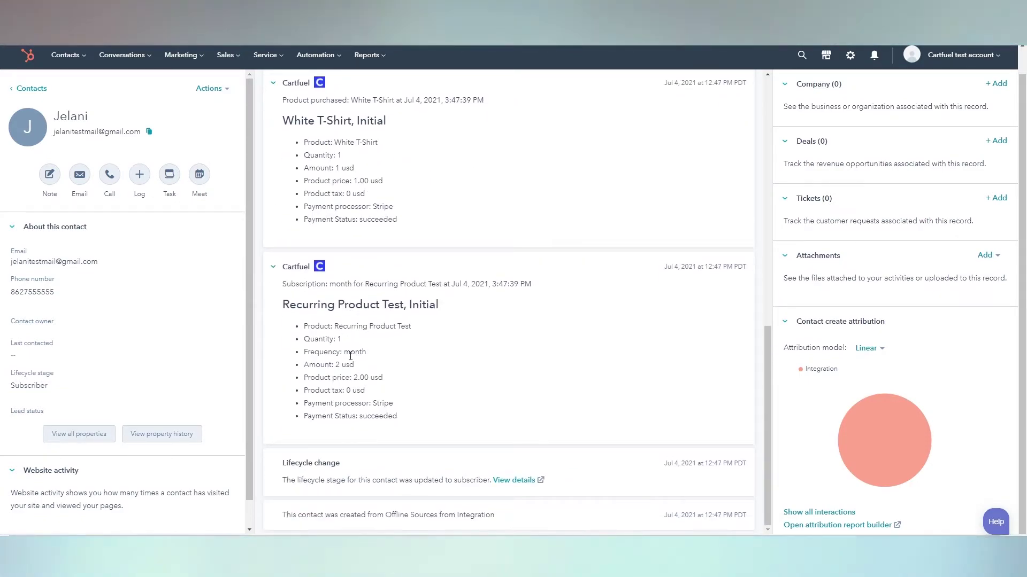
{"action": "scroll", "coordinate": [350, 356], "scroll_direction": "up", "scroll_amount": 5}
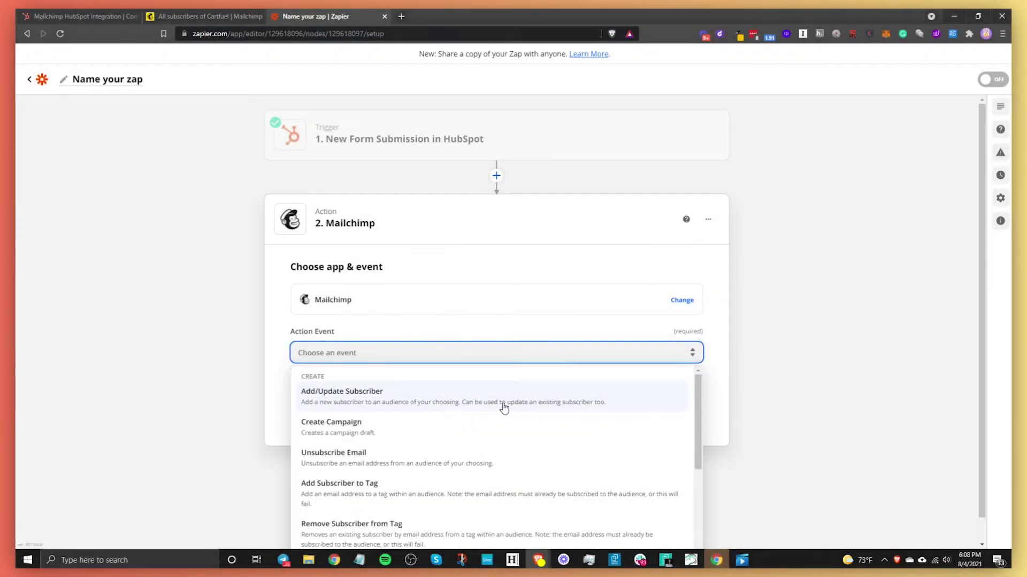
Step: Set the action event to Add/Update Subscriber on the Mailchimp Cartfuel account and open the Audience list
{"action": "left_click", "coordinate": [450, 397]}
{"action": "left_click", "coordinate": [545, 420]}
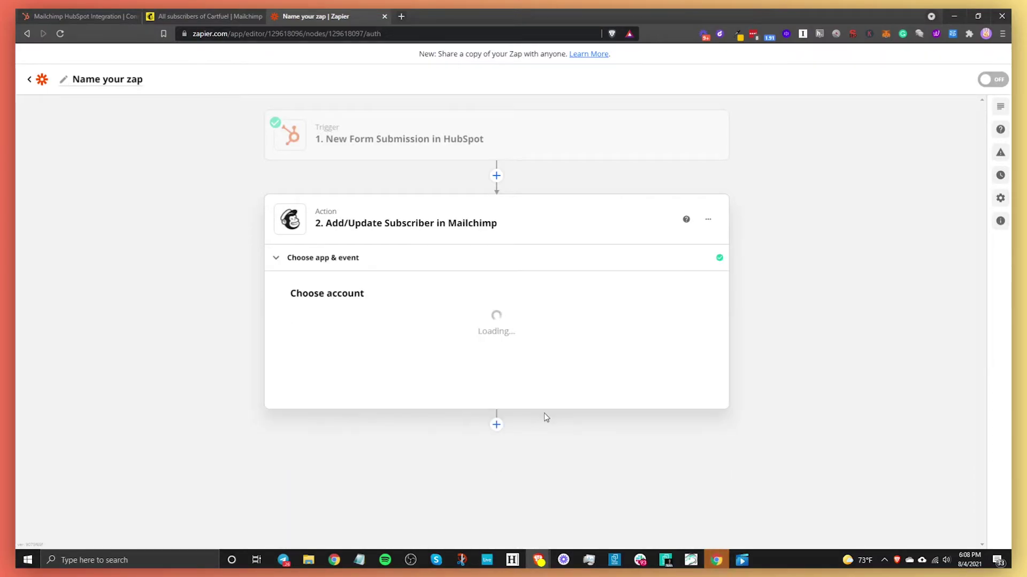
{"action": "left_click", "coordinate": [410, 339]}
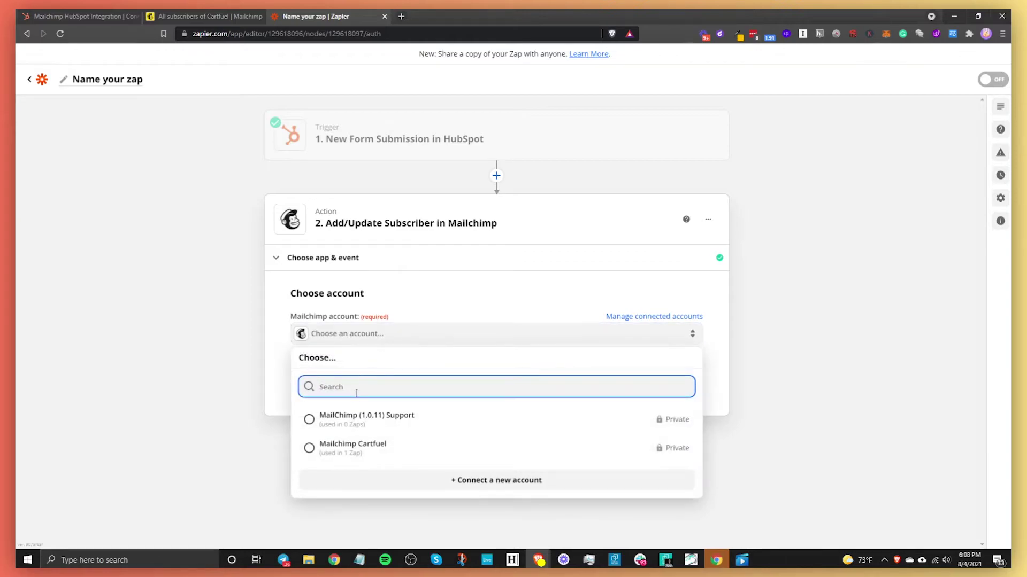
{"action": "left_click", "coordinate": [361, 450]}
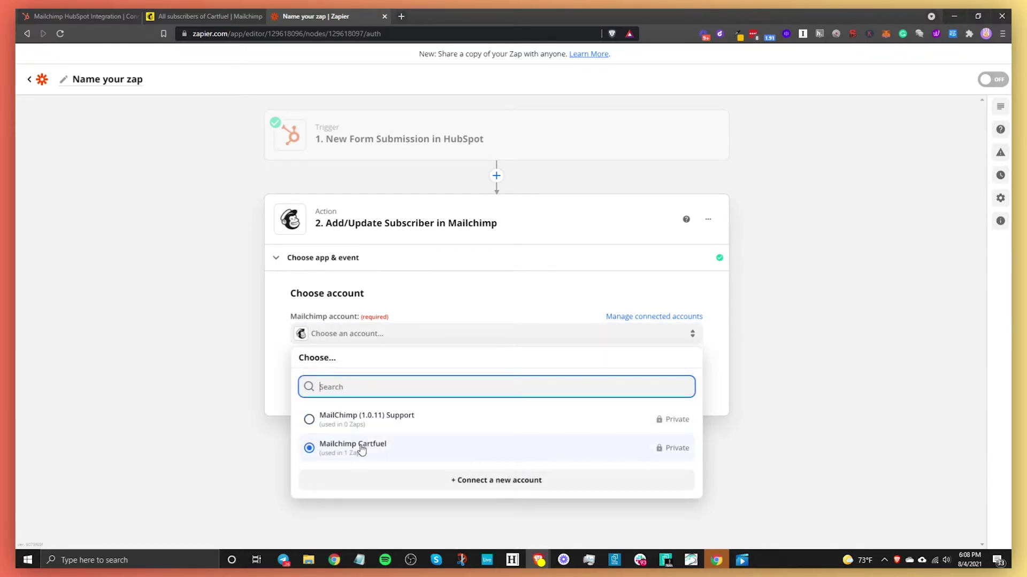
{"action": "left_click", "coordinate": [506, 377]}
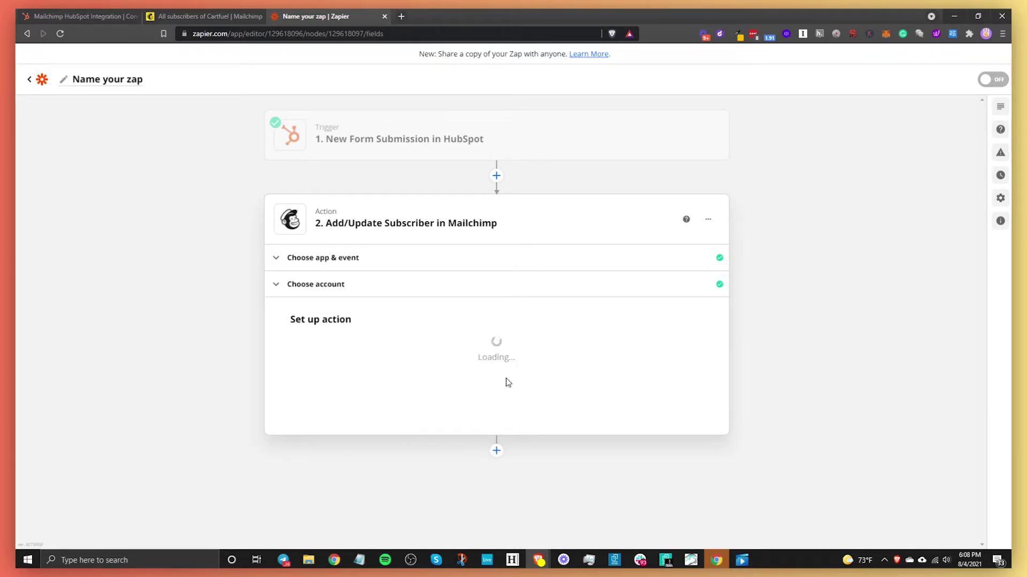
{"action": "left_click", "coordinate": [368, 362]}
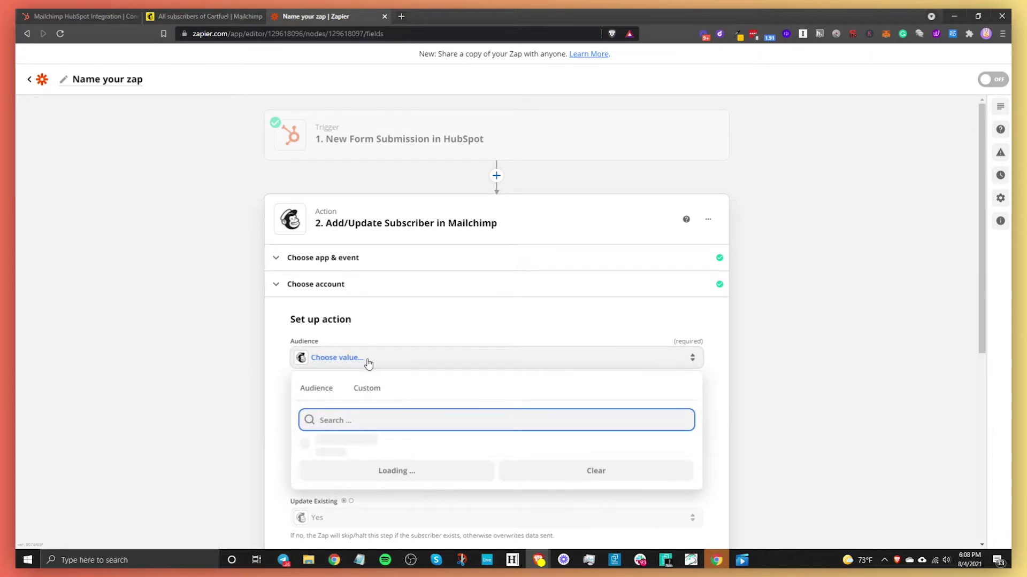
Step: Choose the Cartfuel audience and map the HubSpot form's Email into Subscriber Email
{"action": "left_click", "coordinate": [337, 450]}
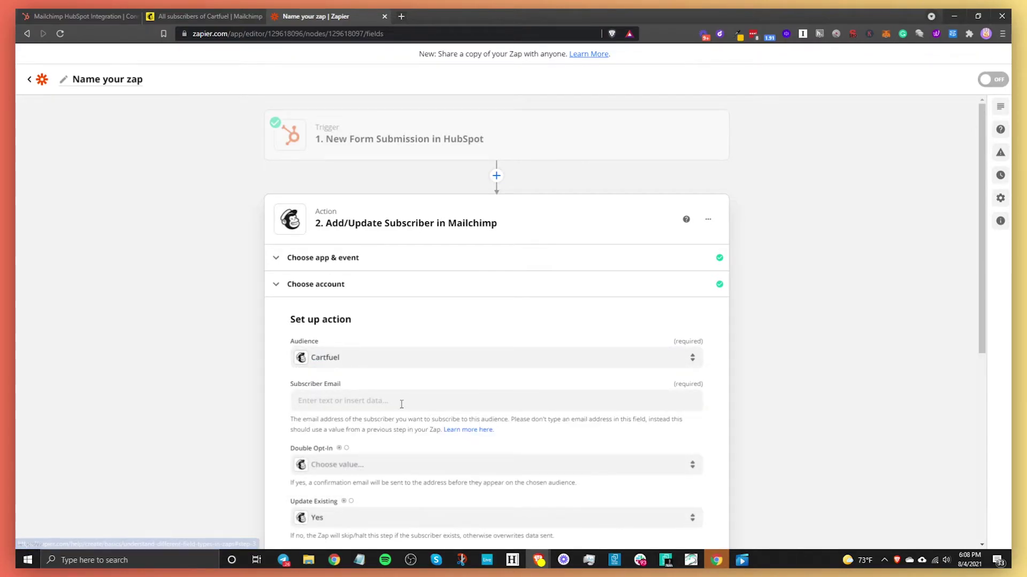
{"action": "left_click", "coordinate": [370, 406]}
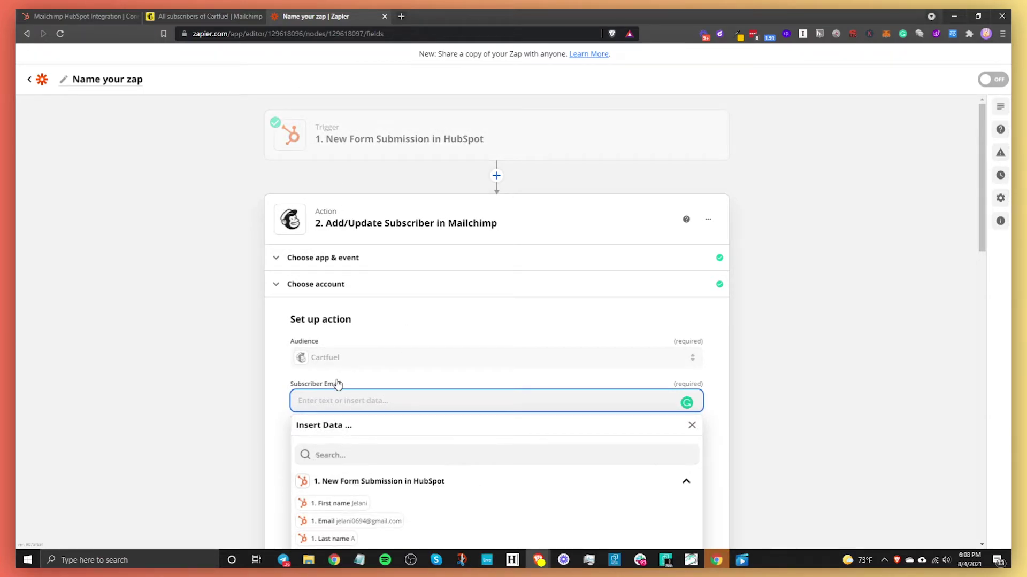
{"action": "left_click", "coordinate": [277, 404]}
{"action": "left_click", "coordinate": [390, 400]}
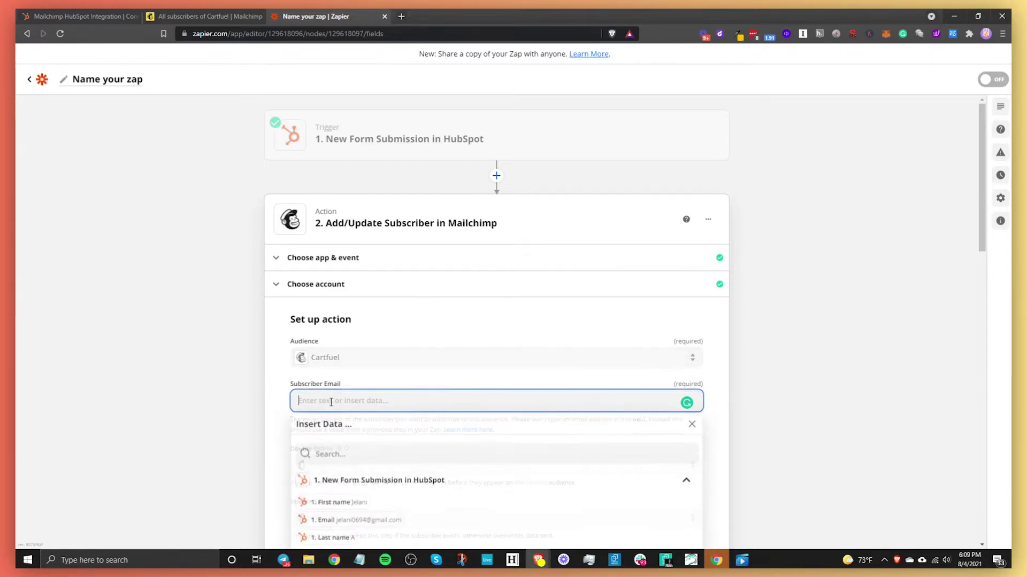
{"action": "scroll", "coordinate": [320, 399], "scroll_direction": "down", "scroll_amount": 2}
{"action": "left_click", "coordinate": [371, 417]}
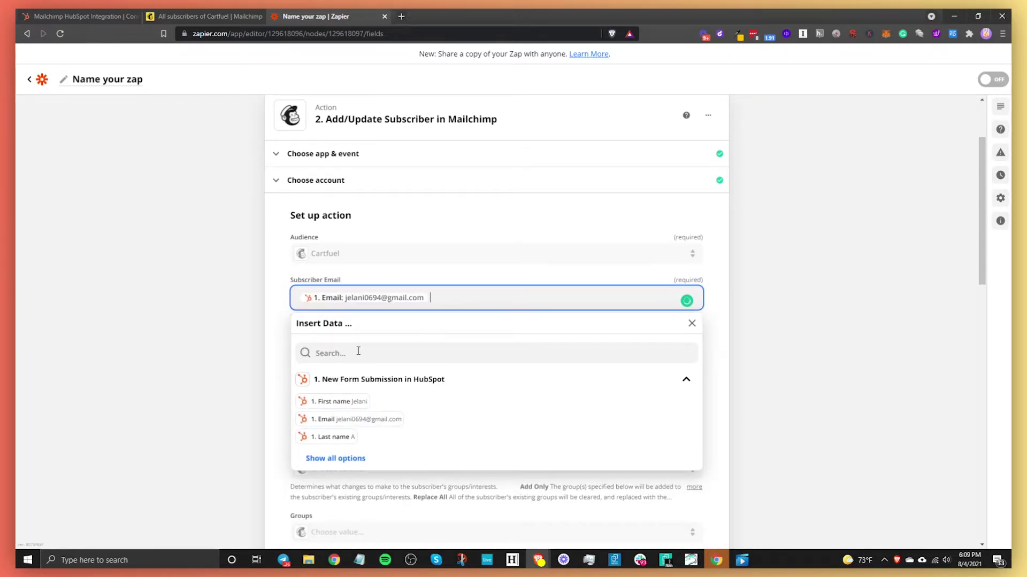
{"action": "scroll", "coordinate": [314, 300], "scroll_direction": "up", "scroll_amount": 2}
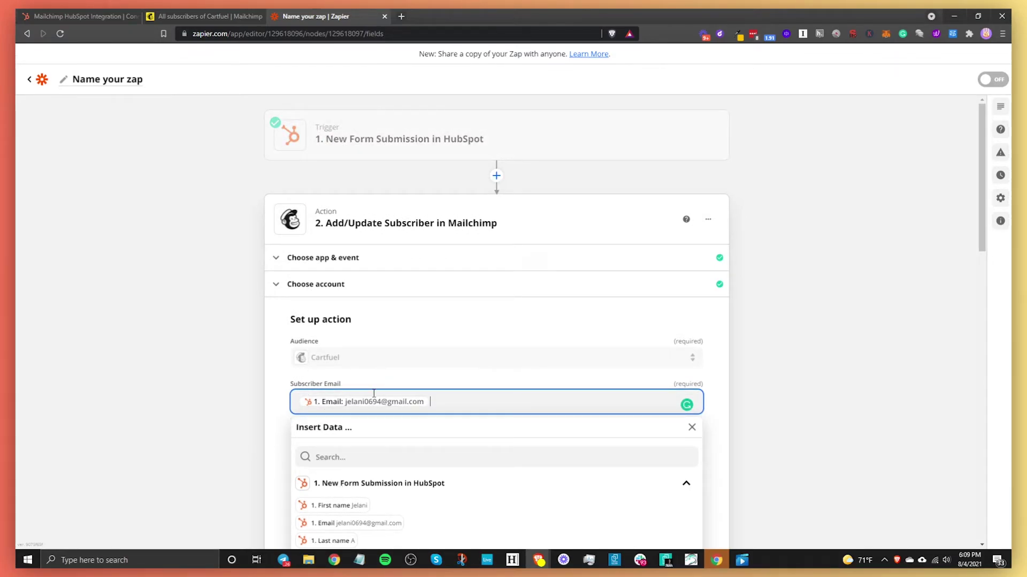
{"action": "left_click", "coordinate": [288, 423]}
Step: Set Double Opt-In to False and open the Update Existing choices
{"action": "scroll", "coordinate": [429, 437], "scroll_direction": "down", "scroll_amount": 2}
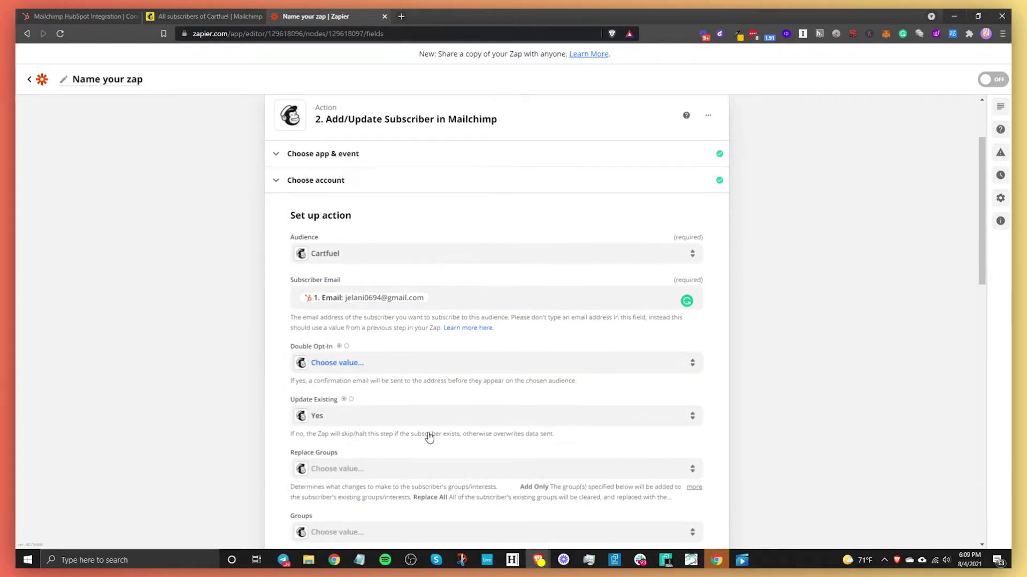
{"action": "left_click", "coordinate": [340, 369]}
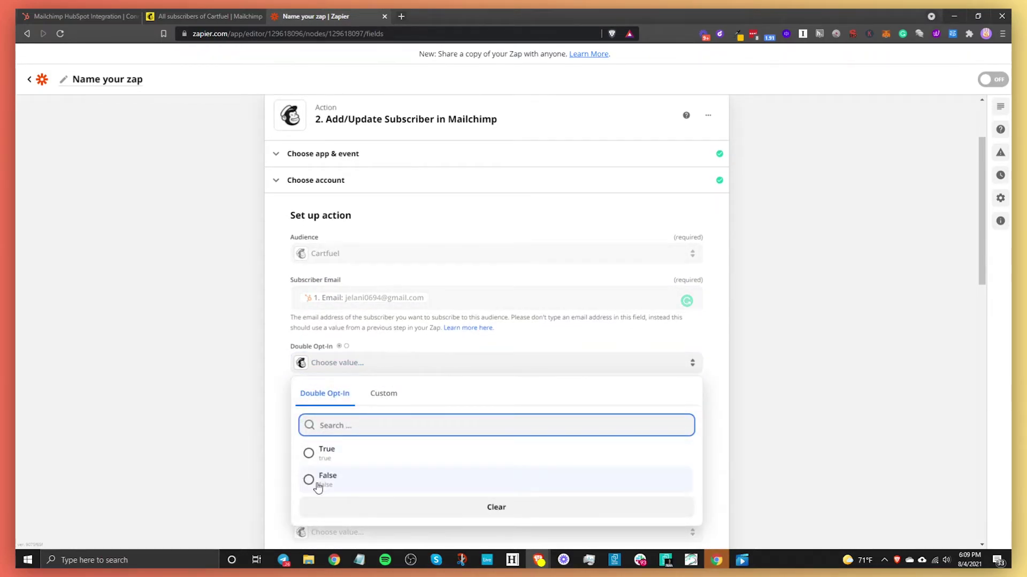
{"action": "left_click", "coordinate": [316, 484]}
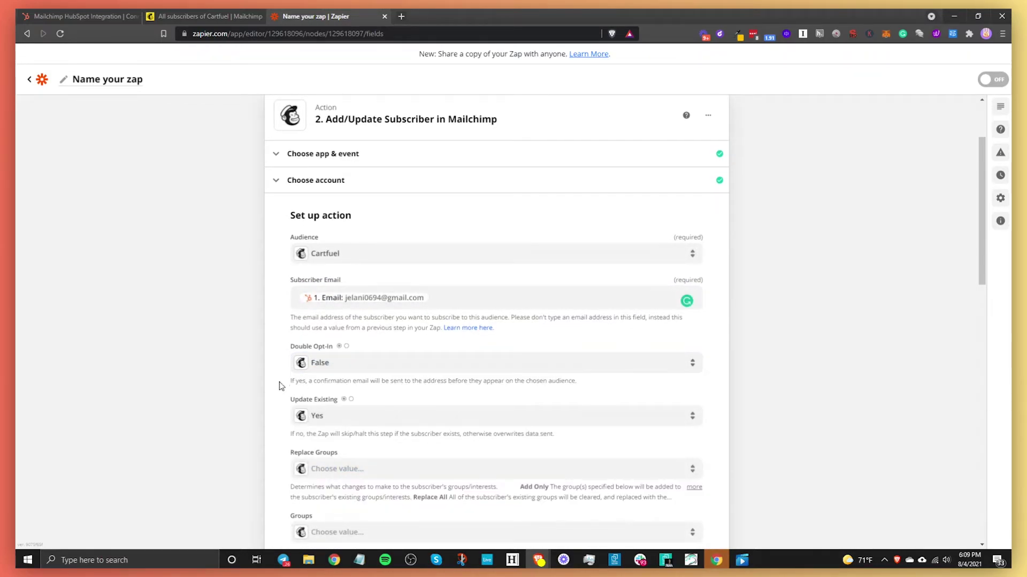
{"action": "left_click", "coordinate": [359, 422]}
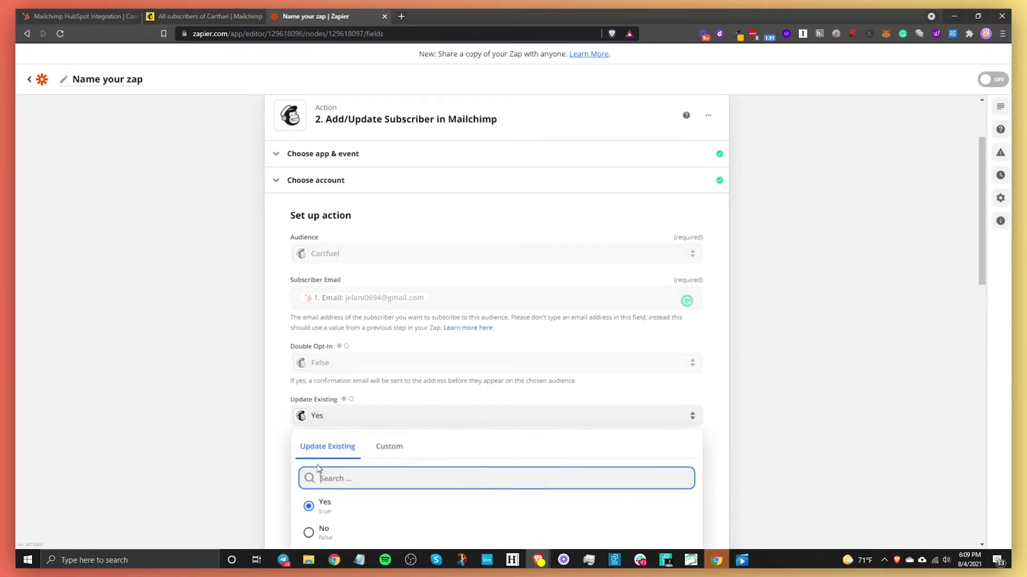
Step: Keep Update Existing at Yes and map HubSpot first and last name into First Name and Last Name
{"action": "left_click", "coordinate": [336, 514]}
{"action": "scroll", "coordinate": [326, 367], "scroll_direction": "down", "scroll_amount": 6}
{"action": "left_click", "coordinate": [325, 367]}
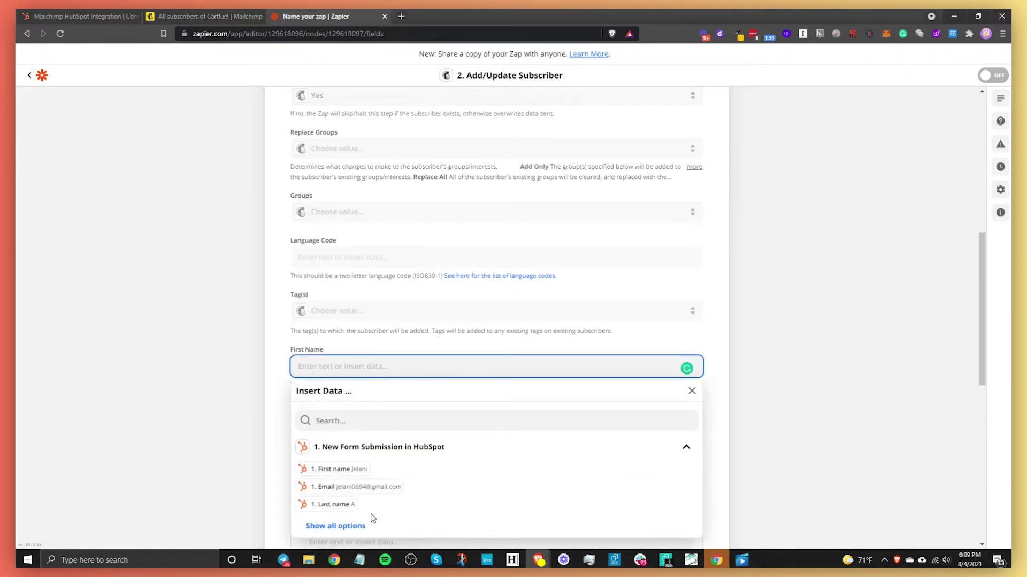
{"action": "left_click", "coordinate": [327, 469]}
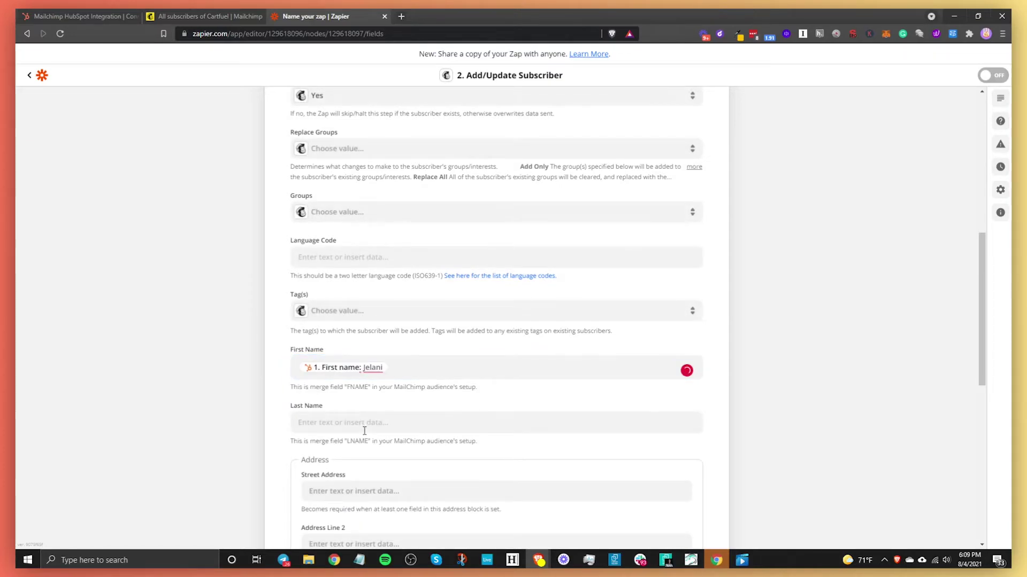
{"action": "left_click", "coordinate": [364, 424]}
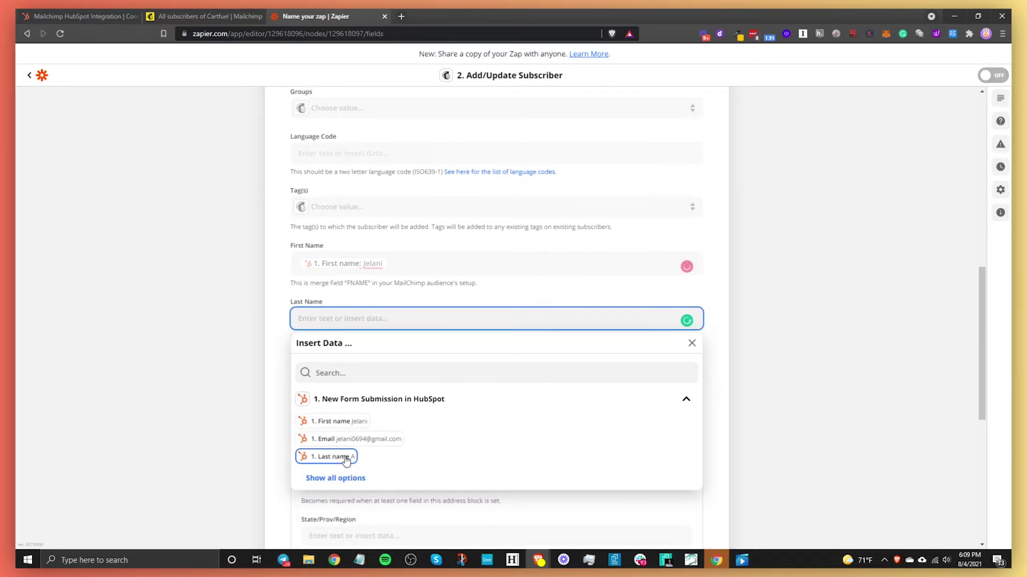
{"action": "left_click", "coordinate": [346, 457]}
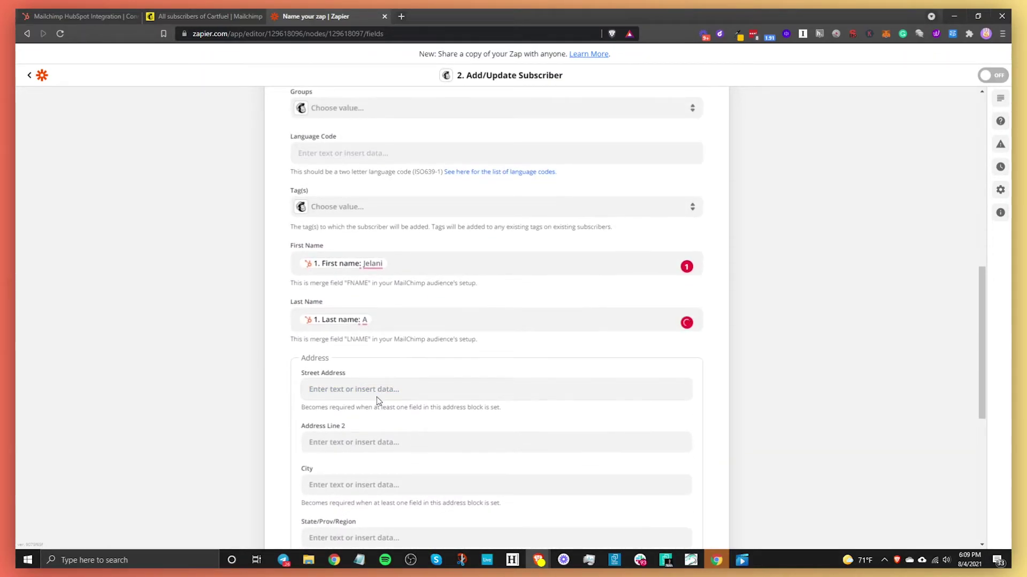
Step: Map the HubSpot street address and city into Street Address and City
{"action": "left_click", "coordinate": [376, 393]}
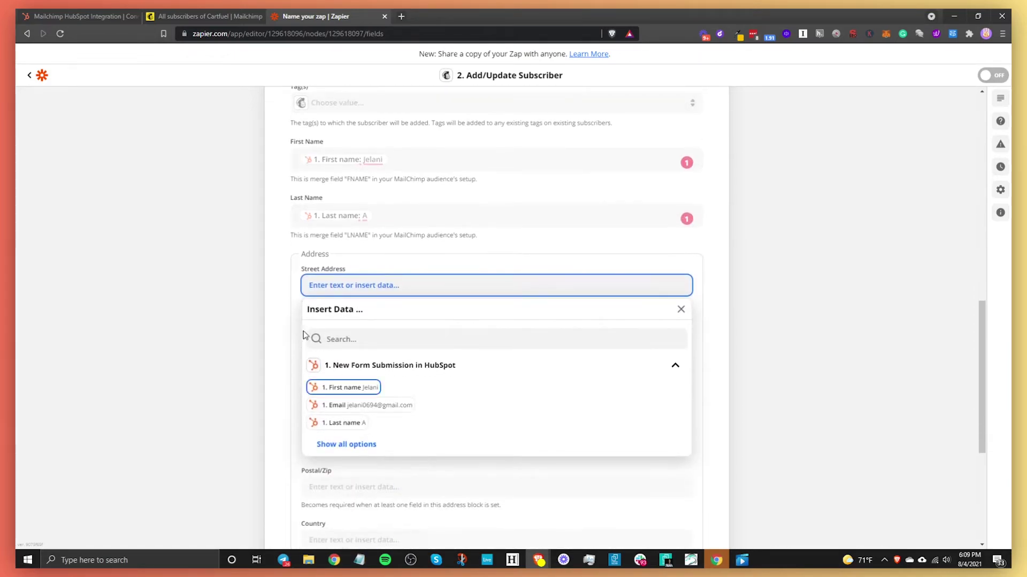
{"action": "left_click", "coordinate": [348, 446]}
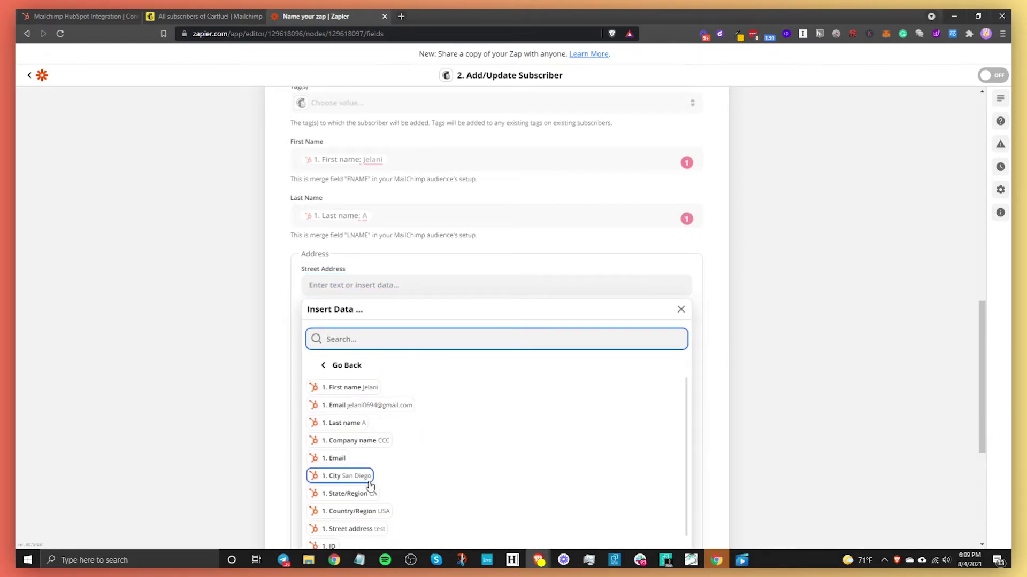
{"action": "scroll", "coordinate": [353, 460], "scroll_direction": "down", "scroll_amount": 5}
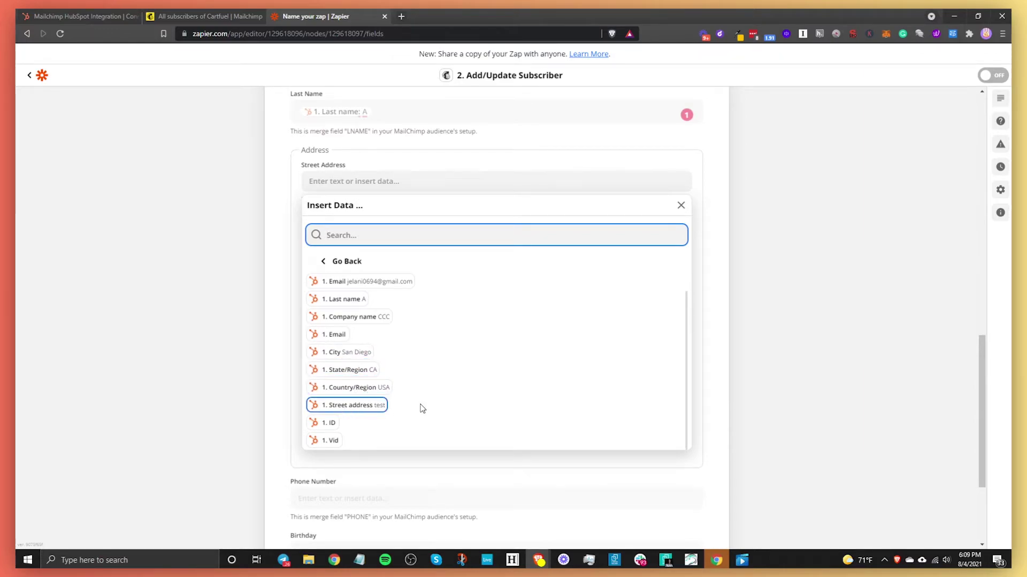
{"action": "left_click", "coordinate": [361, 407]}
{"action": "left_click", "coordinate": [286, 245]}
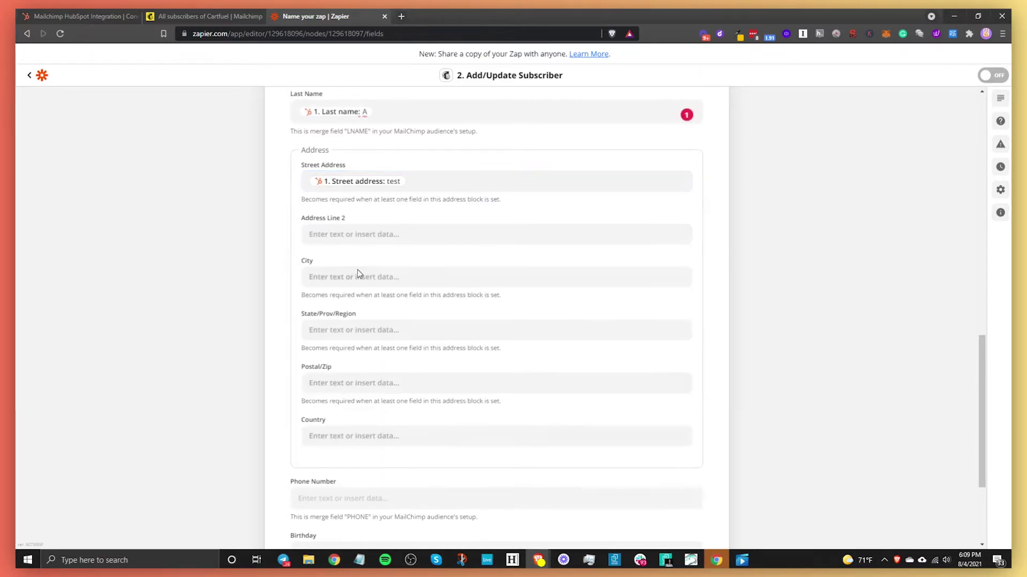
{"action": "left_click", "coordinate": [340, 277]}
{"action": "left_click", "coordinate": [353, 435]}
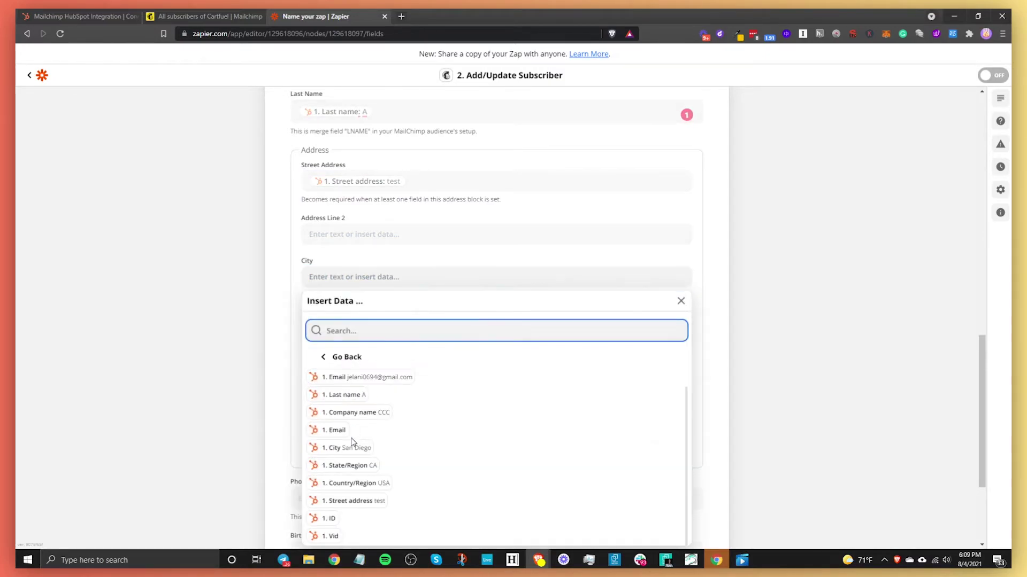
{"action": "left_click", "coordinate": [351, 448]}
{"action": "left_click", "coordinate": [266, 296]}
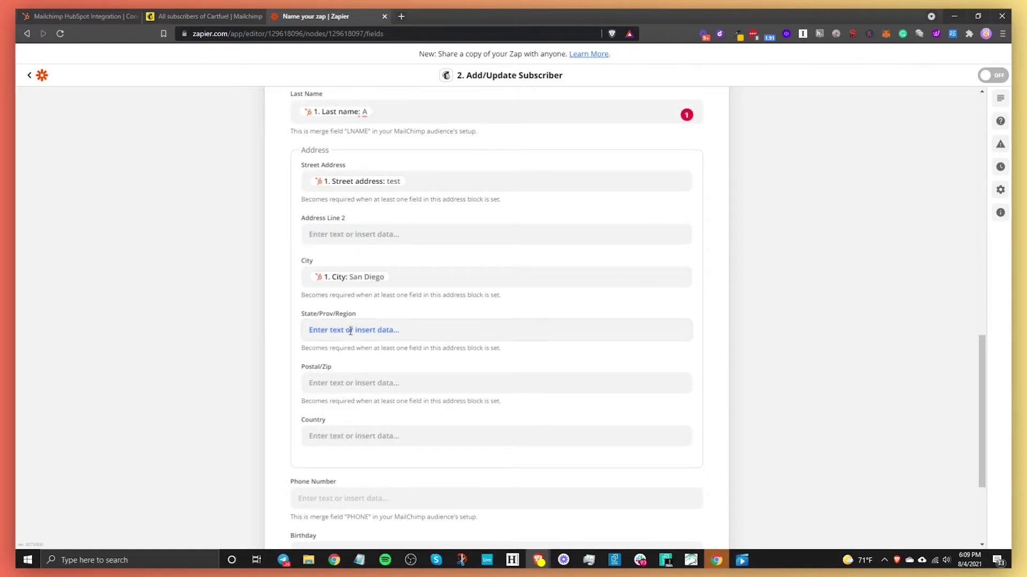
Step: Map HubSpot state and country into State/Prov/Region and Country, leaving Postal/Zip empty
{"action": "left_click", "coordinate": [360, 332]}
{"action": "left_click", "coordinate": [358, 485]}
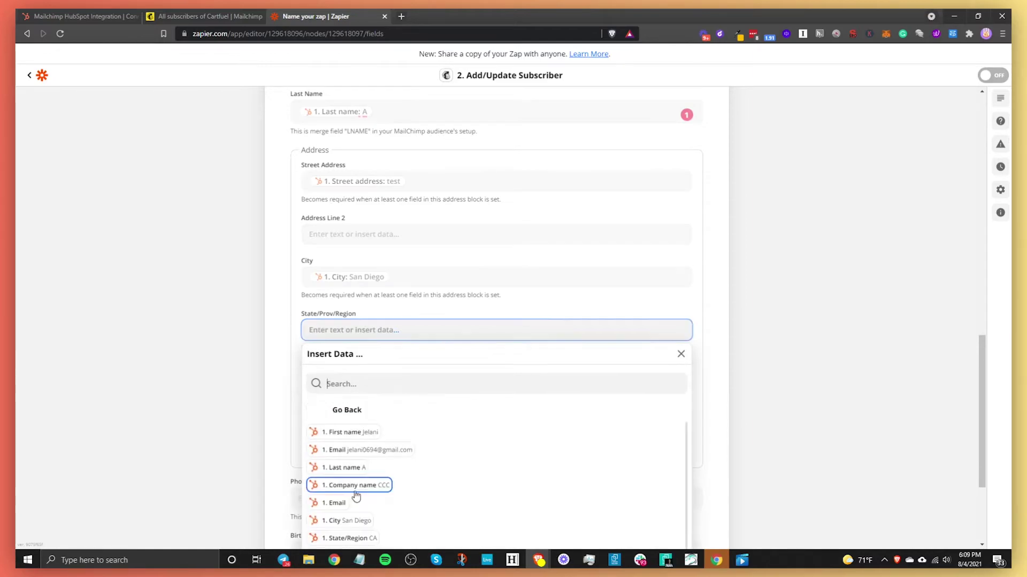
{"action": "scroll", "coordinate": [360, 465], "scroll_direction": "down", "scroll_amount": 1}
{"action": "left_click", "coordinate": [361, 519]}
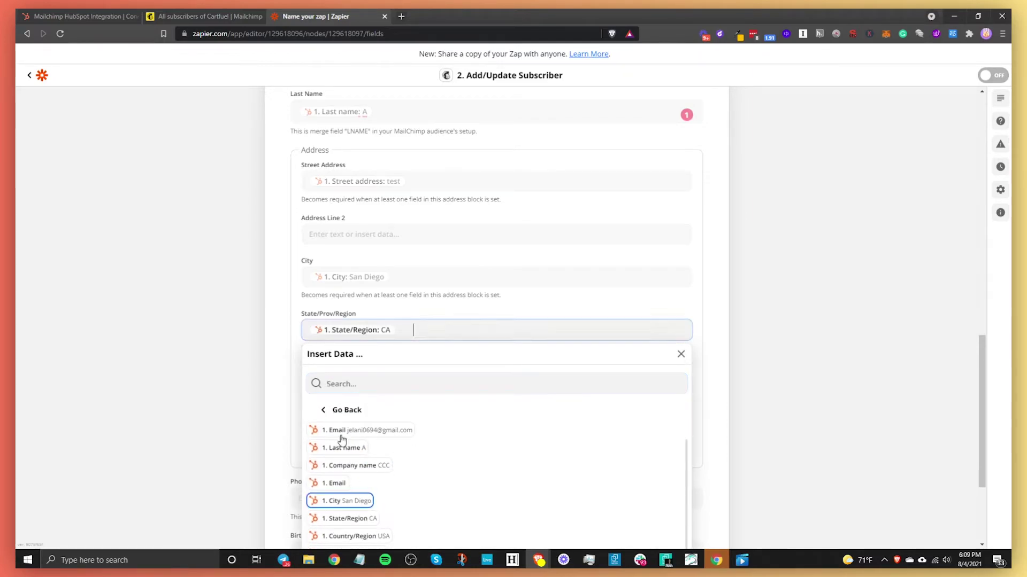
{"action": "left_click", "coordinate": [284, 310]}
{"action": "scroll", "coordinate": [310, 367], "scroll_direction": "down", "scroll_amount": 2}
{"action": "left_click", "coordinate": [347, 281]}
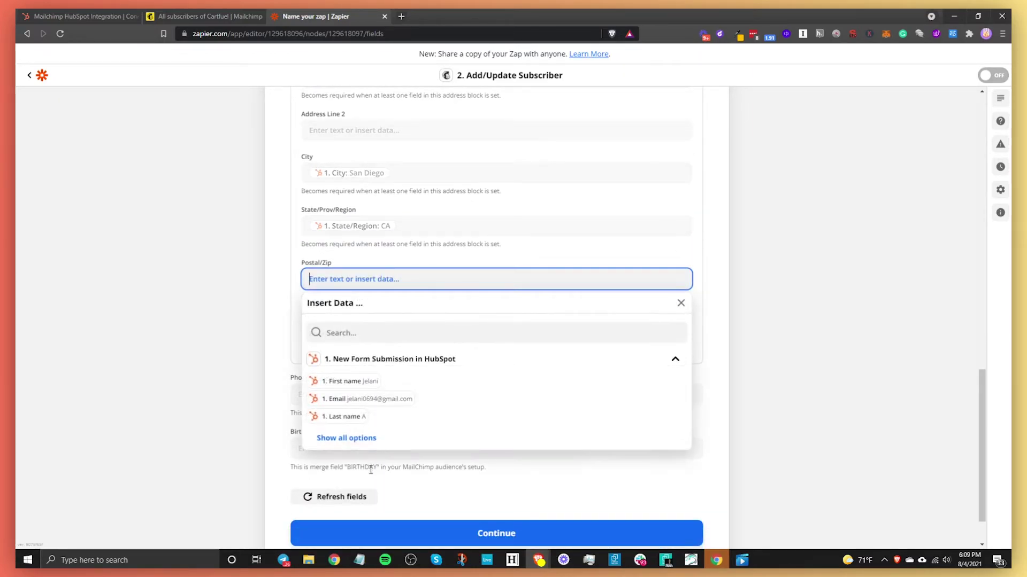
{"action": "left_click", "coordinate": [441, 263]}
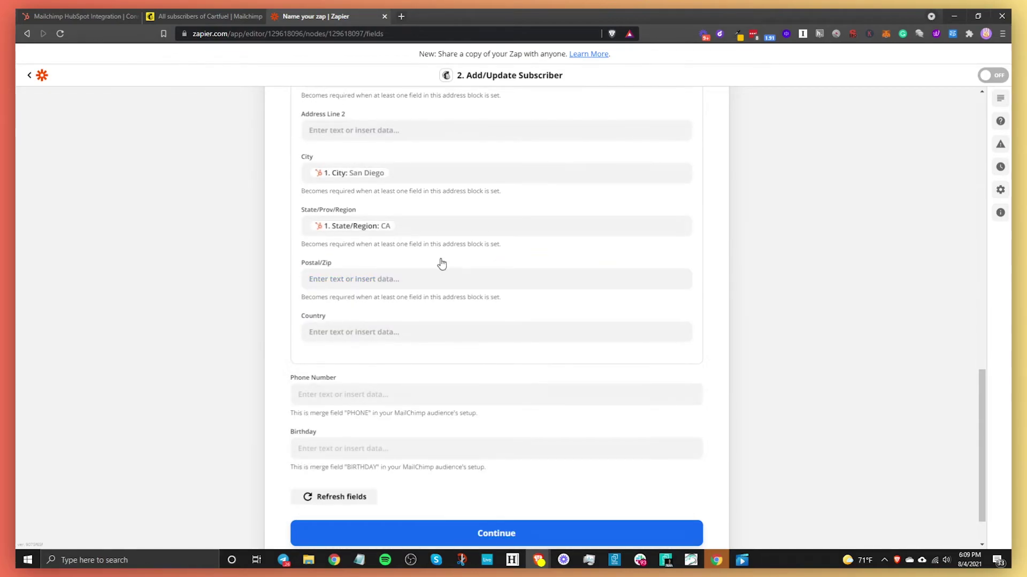
{"action": "left_click", "coordinate": [348, 336]}
{"action": "left_click", "coordinate": [362, 490]}
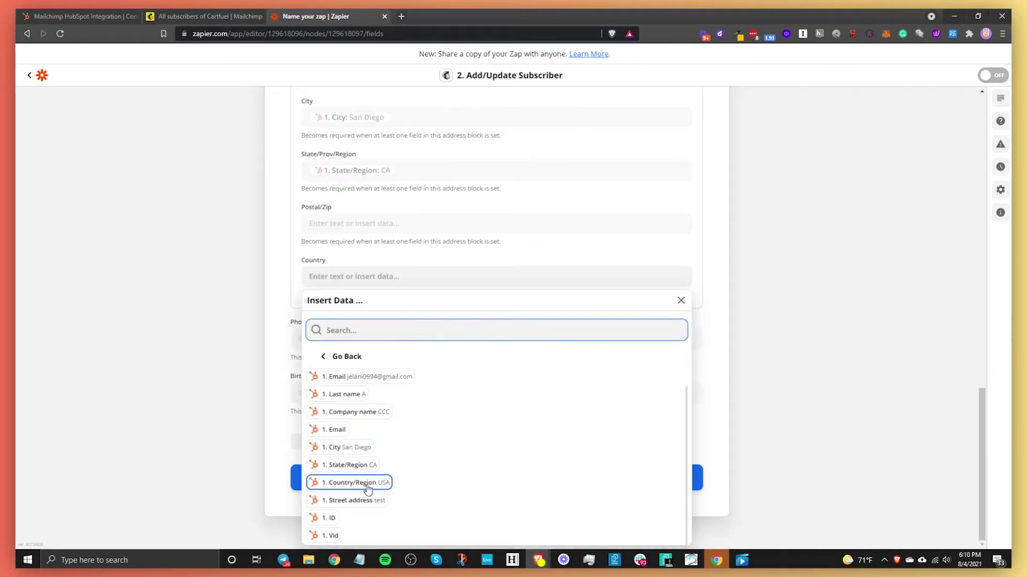
{"action": "left_click", "coordinate": [367, 489]}
{"action": "left_click", "coordinate": [812, 346]}
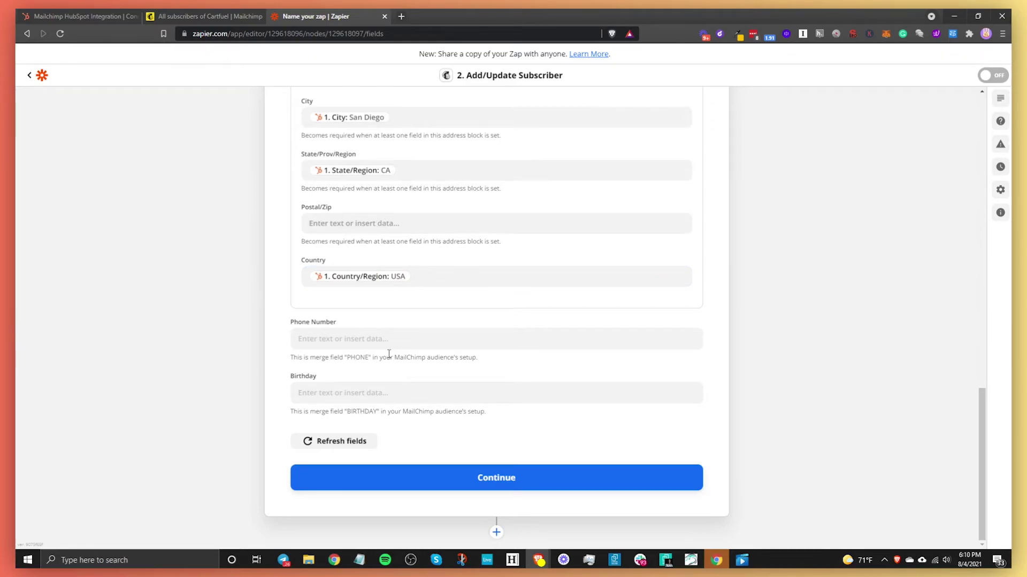
Step: Scroll through the action form to review the completed name and address mappings
{"action": "scroll", "coordinate": [388, 354], "scroll_direction": "up", "scroll_amount": 12}
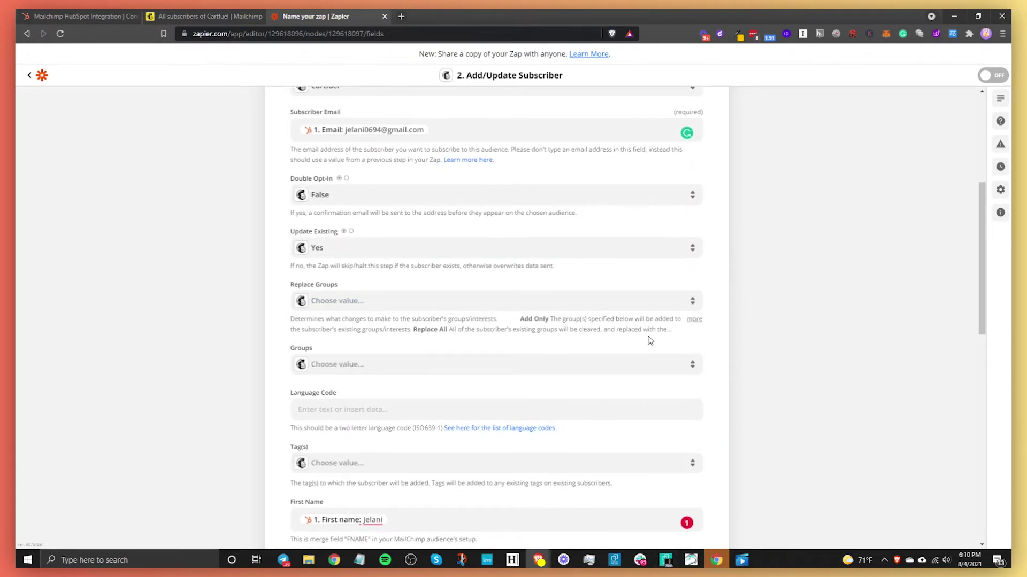
{"action": "scroll", "coordinate": [477, 305], "scroll_direction": "up", "scroll_amount": 5}
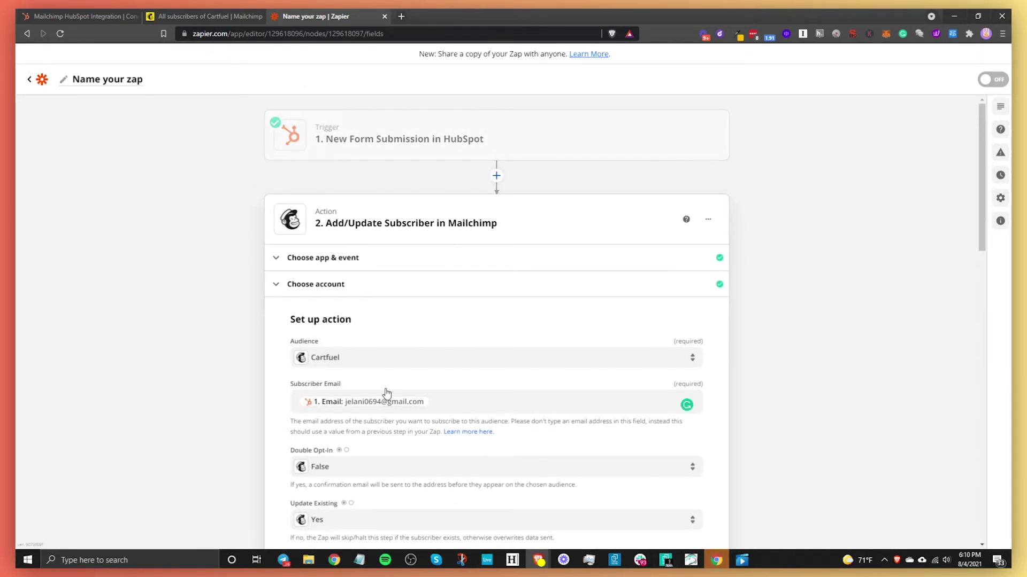
{"action": "scroll", "coordinate": [397, 167], "scroll_direction": "down", "scroll_amount": 2}
{"action": "scroll", "coordinate": [396, 198], "scroll_direction": "up", "scroll_amount": 2}
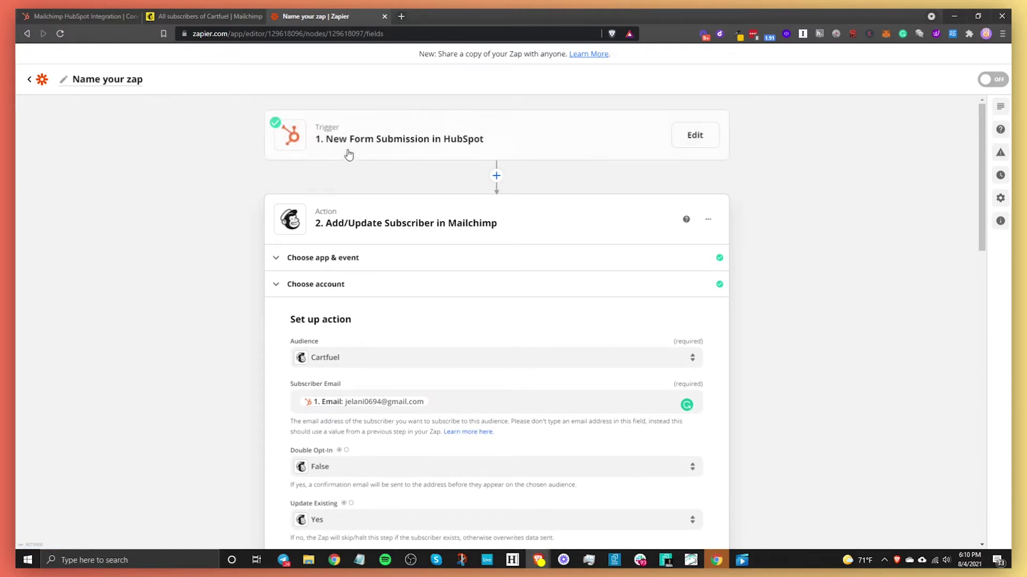
{"action": "scroll", "coordinate": [408, 314], "scroll_direction": "down", "scroll_amount": 12}
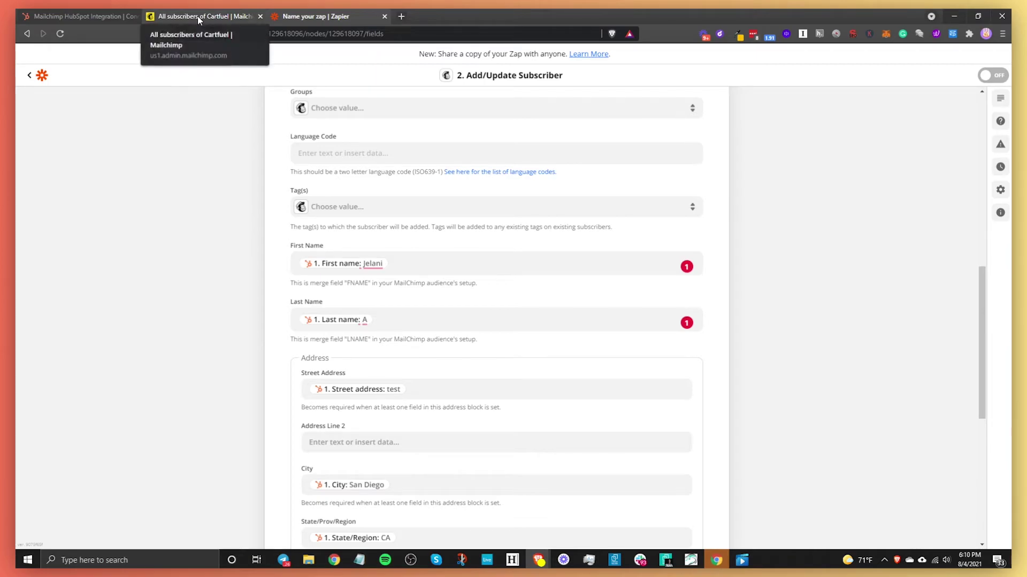
{"action": "scroll", "coordinate": [492, 362], "scroll_direction": "down", "scroll_amount": 6}
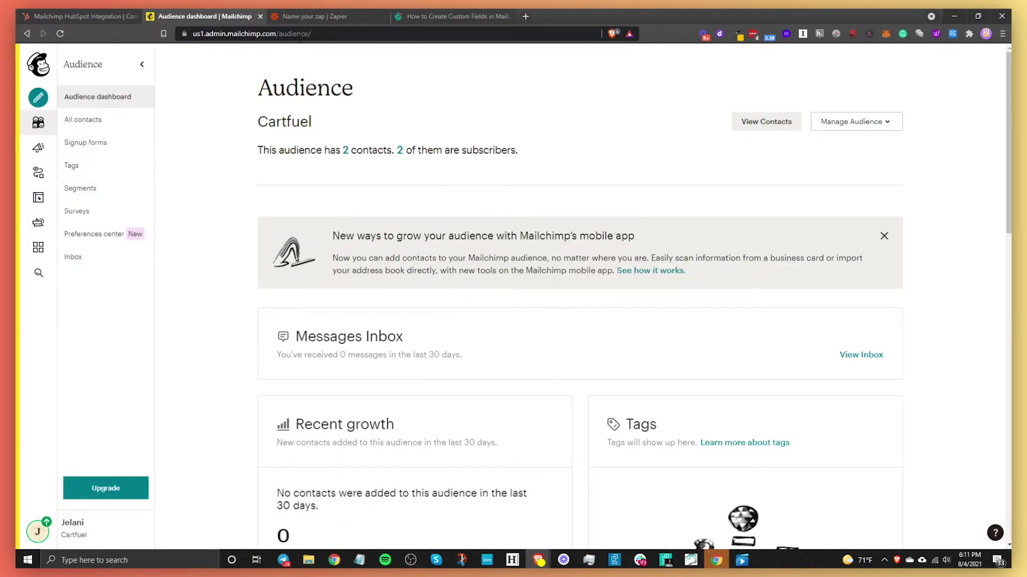
Step: Open the signup form builder for the Cartfuel audience in Mailchimp
{"action": "left_click", "coordinate": [308, 16]}
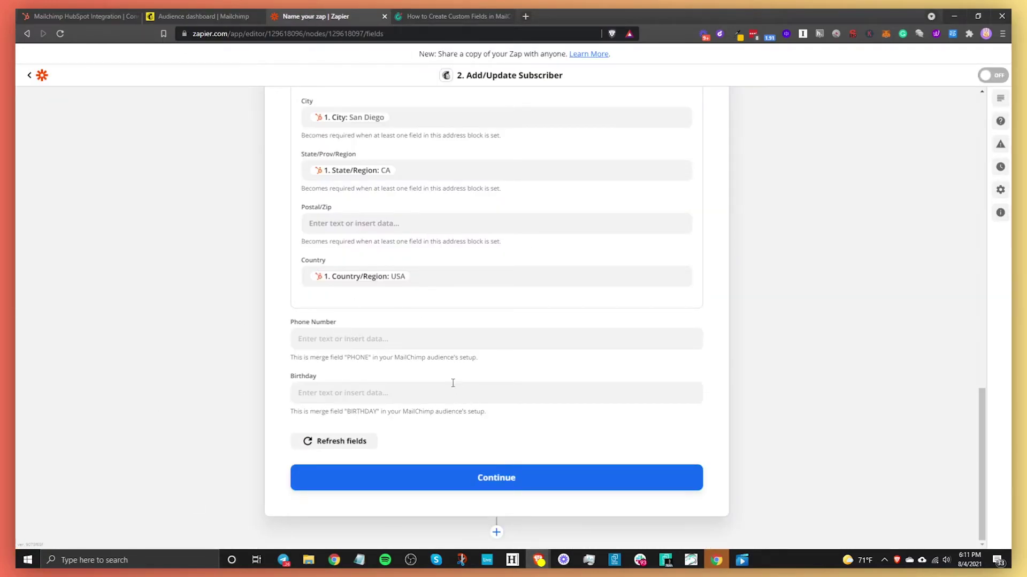
{"action": "left_click", "coordinate": [205, 16]}
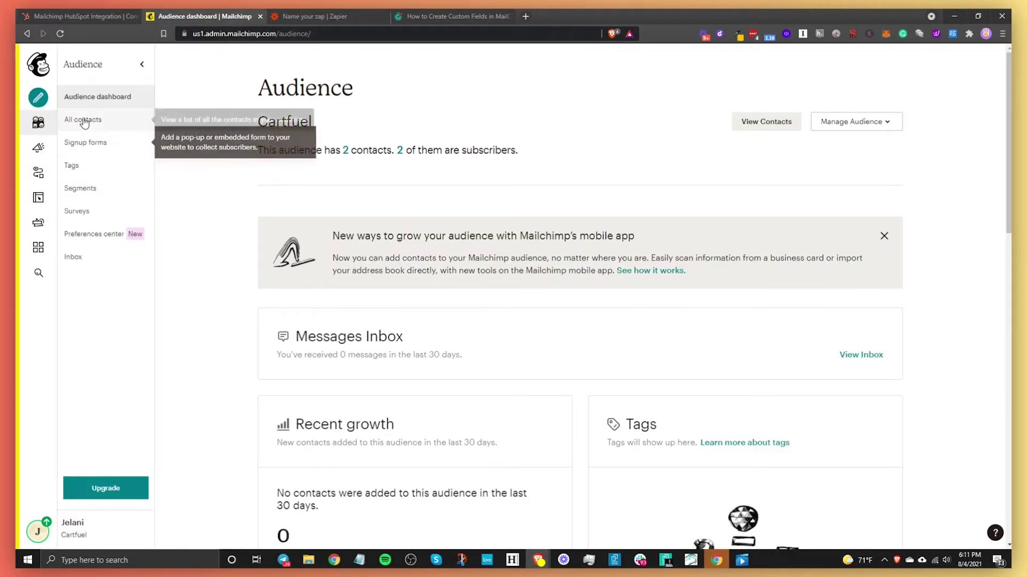
{"action": "left_click", "coordinate": [44, 126]}
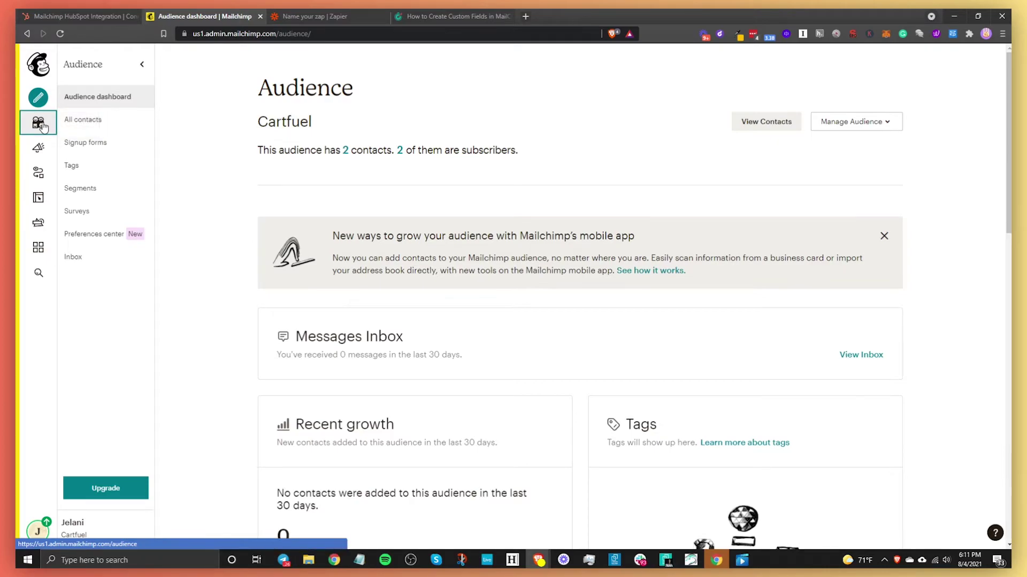
{"action": "left_click", "coordinate": [95, 101]}
{"action": "left_click", "coordinate": [859, 122]}
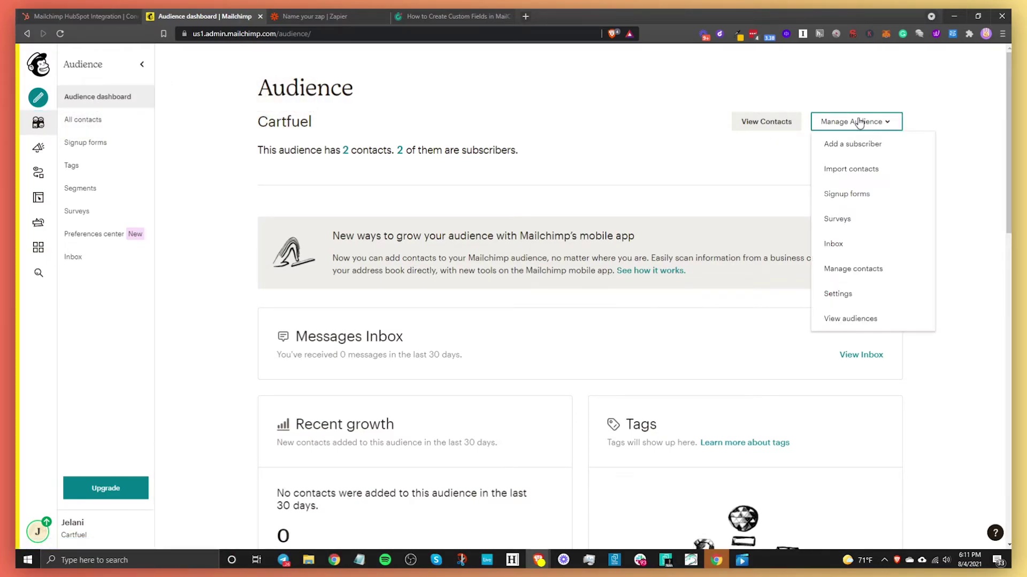
{"action": "left_click", "coordinate": [848, 193]}
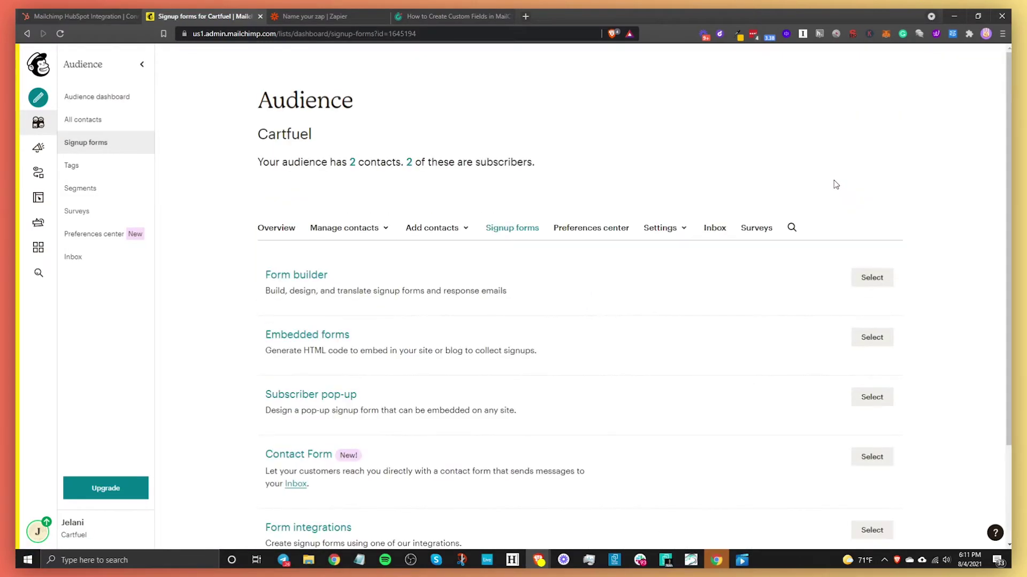
{"action": "left_click", "coordinate": [879, 278]}
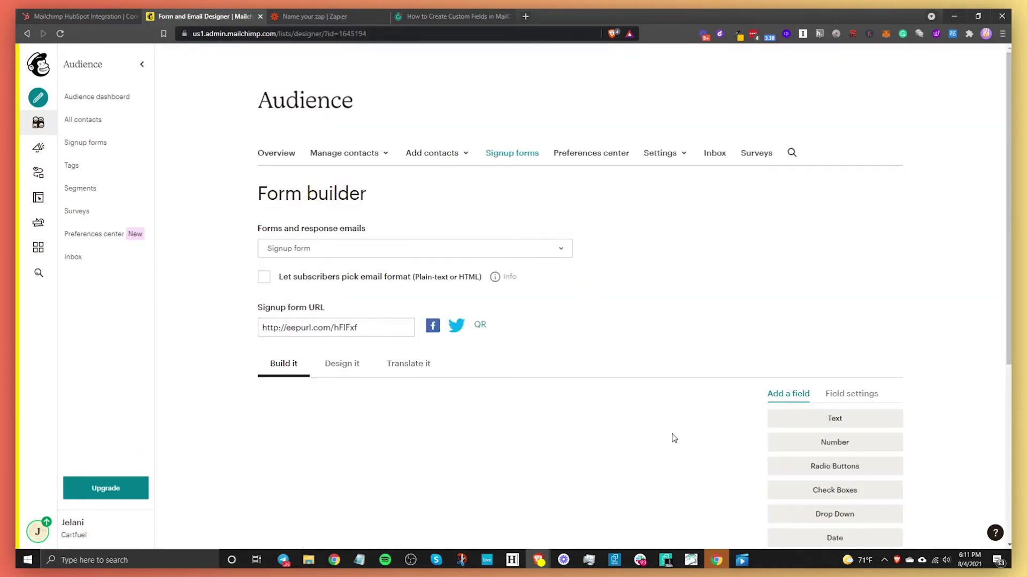
Step: Review the Build it form fields, then return to the Zap's Add/Update Subscriber setup
{"action": "scroll", "coordinate": [760, 402], "scroll_direction": "down", "scroll_amount": 7}
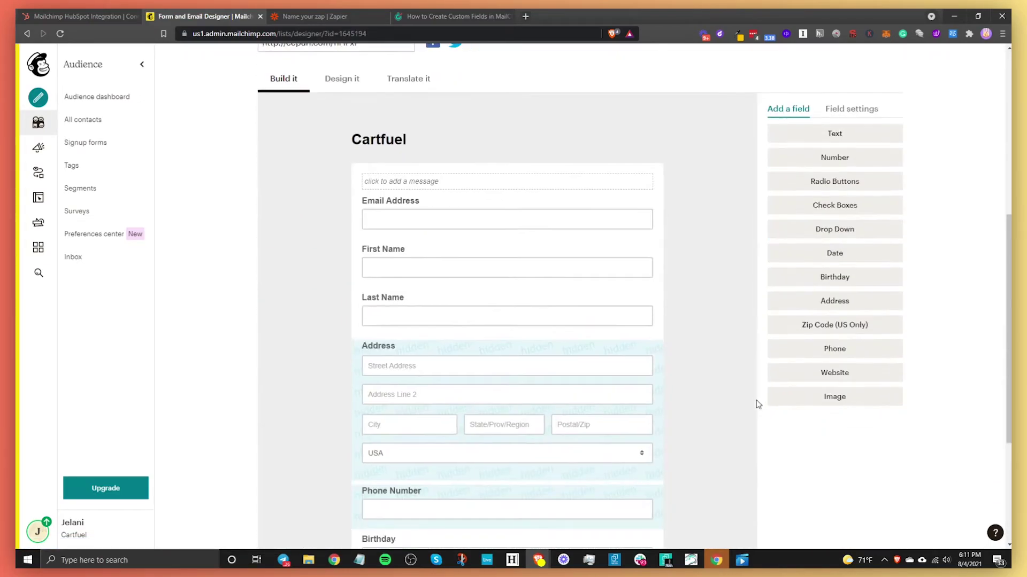
{"action": "scroll", "coordinate": [718, 349], "scroll_direction": "up", "scroll_amount": 2}
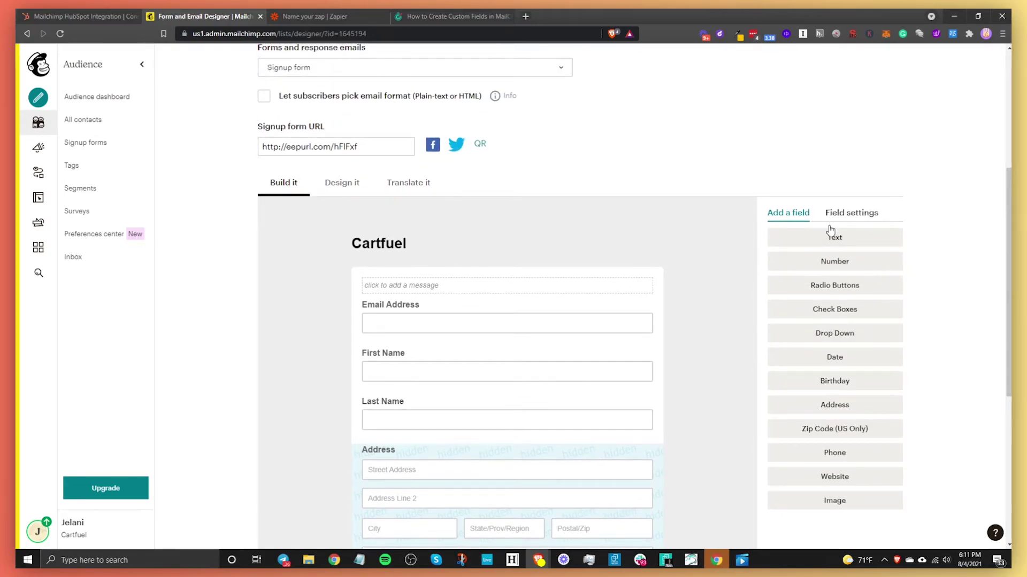
{"action": "scroll", "coordinate": [824, 251], "scroll_direction": "down", "scroll_amount": 6}
{"action": "scroll", "coordinate": [802, 201], "scroll_direction": "up", "scroll_amount": 10}
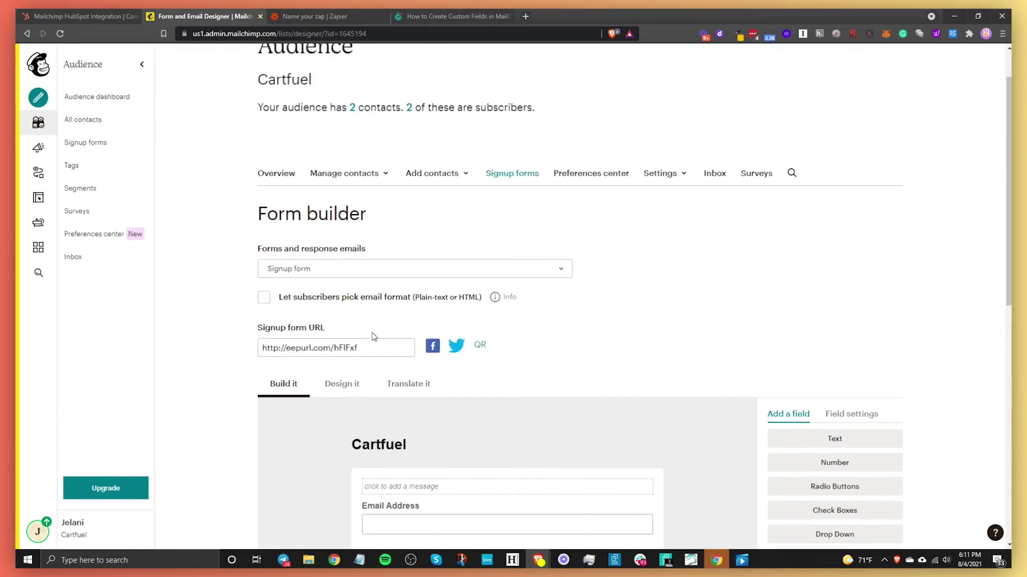
{"action": "left_click", "coordinate": [355, 14]}
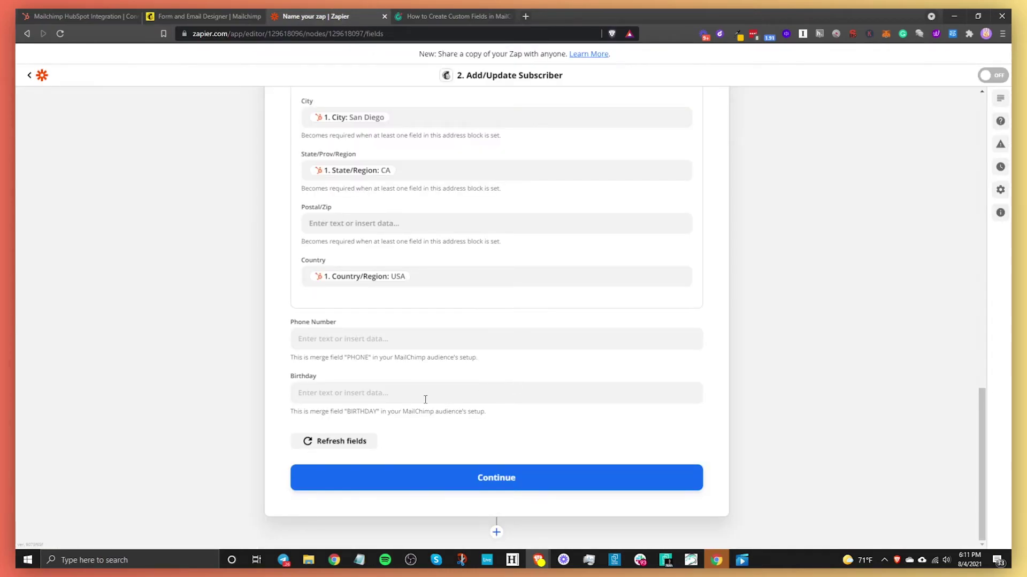
Step: Continue and run Test & Review on the subscriber action, which fails on Postal/Zip
{"action": "scroll", "coordinate": [425, 399], "scroll_direction": "up", "scroll_amount": 8}
{"action": "scroll", "coordinate": [424, 396], "scroll_direction": "down", "scroll_amount": 8}
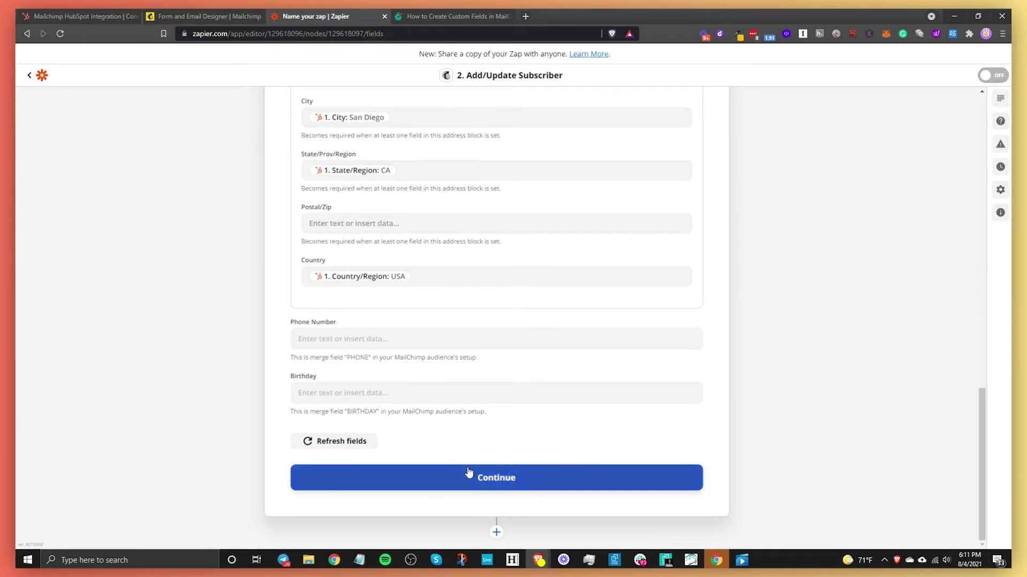
{"action": "scroll", "coordinate": [466, 468], "scroll_direction": "up", "scroll_amount": 8}
{"action": "scroll", "coordinate": [573, 286], "scroll_direction": "down", "scroll_amount": 8}
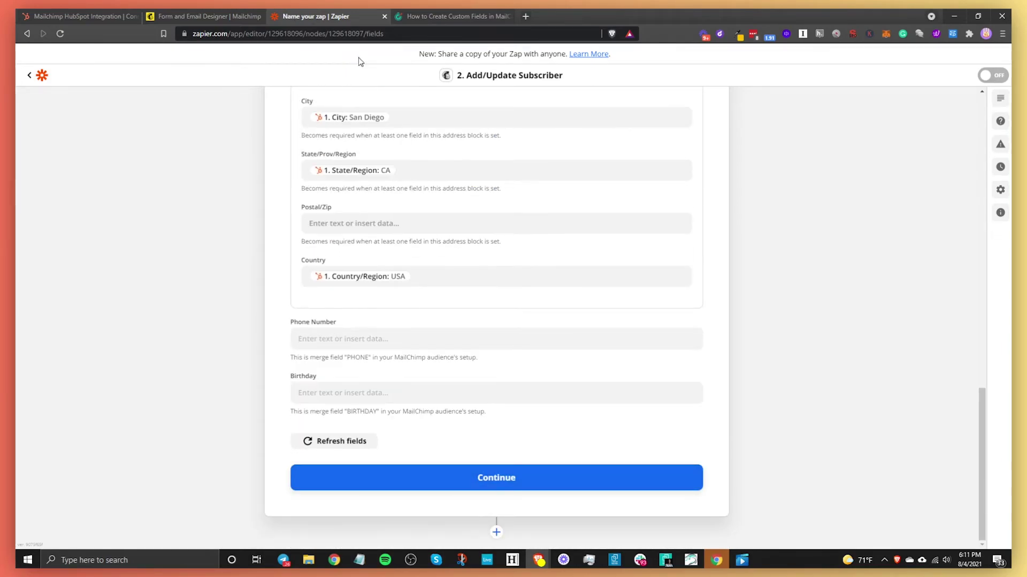
{"action": "left_click", "coordinate": [459, 473]}
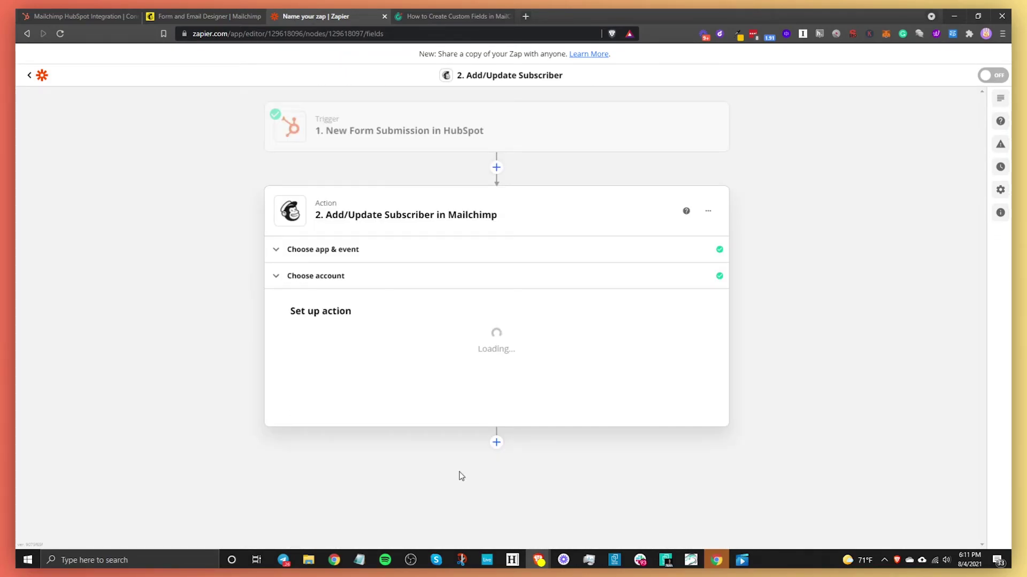
{"action": "left_click", "coordinate": [413, 489]}
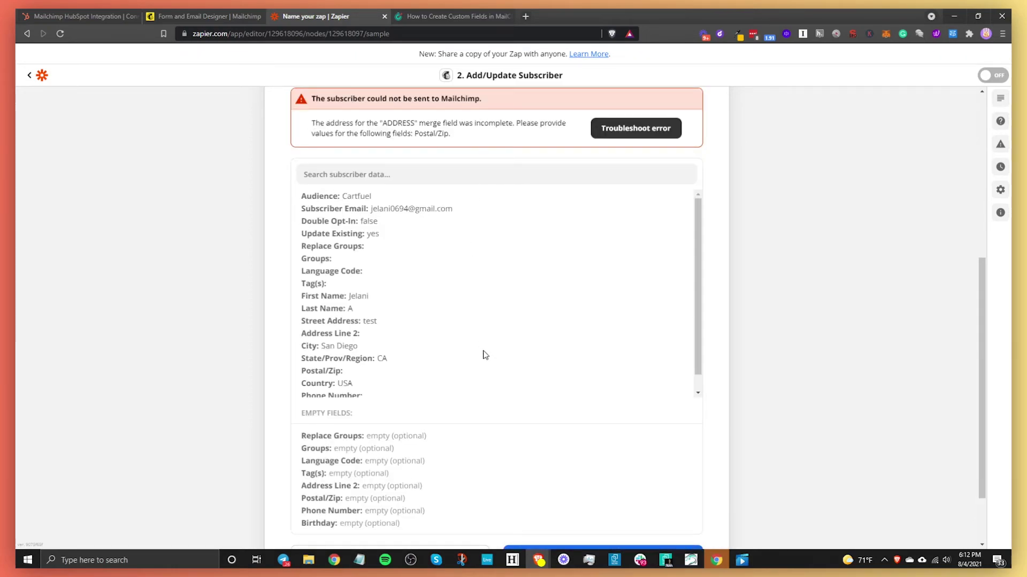
{"action": "scroll", "coordinate": [485, 355], "scroll_direction": "up", "scroll_amount": 4}
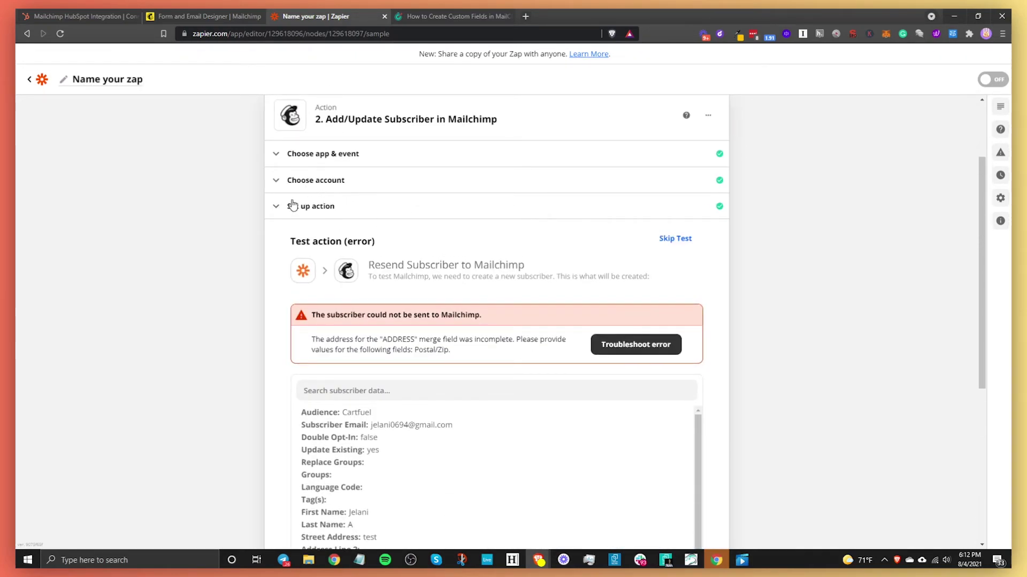
Step: Clear the Country, State, City and Street Address mappings in the action's field setup
{"action": "left_click", "coordinate": [319, 208]}
{"action": "scroll", "coordinate": [398, 468], "scroll_direction": "down", "scroll_amount": 6}
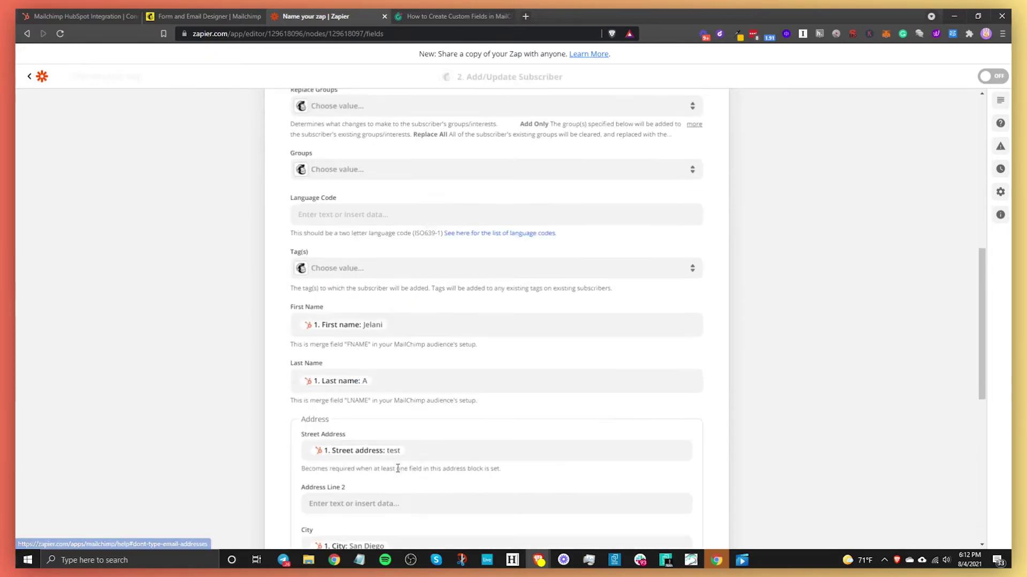
{"action": "scroll", "coordinate": [397, 468], "scroll_direction": "down", "scroll_amount": 1}
{"action": "scroll", "coordinate": [422, 448], "scroll_direction": "down", "scroll_amount": 4}
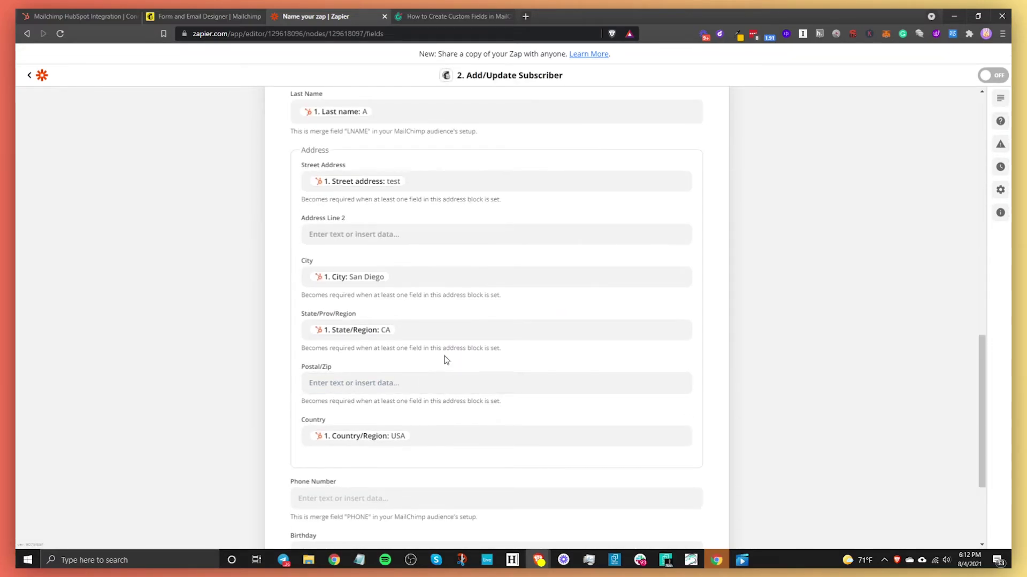
{"action": "left_click", "coordinate": [446, 439]}
{"action": "key", "text": "BackSpace"}
{"action": "left_click", "coordinate": [427, 328]}
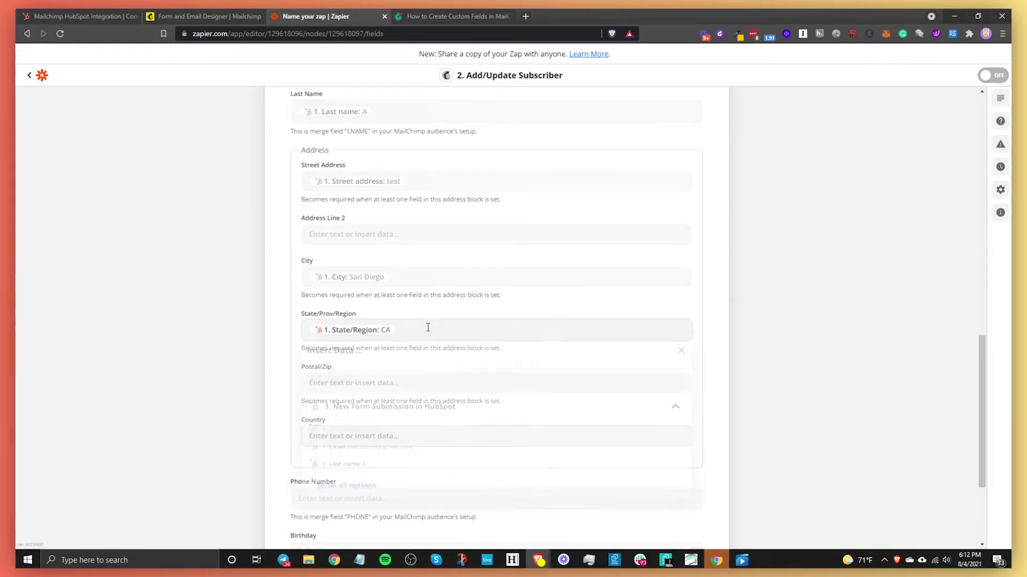
{"action": "key", "text": "BackSpace"}
{"action": "left_click", "coordinate": [407, 277]}
{"action": "key", "text": "BackSpace"}
{"action": "left_click", "coordinate": [408, 182]}
{"action": "key", "text": "BackSpace"}
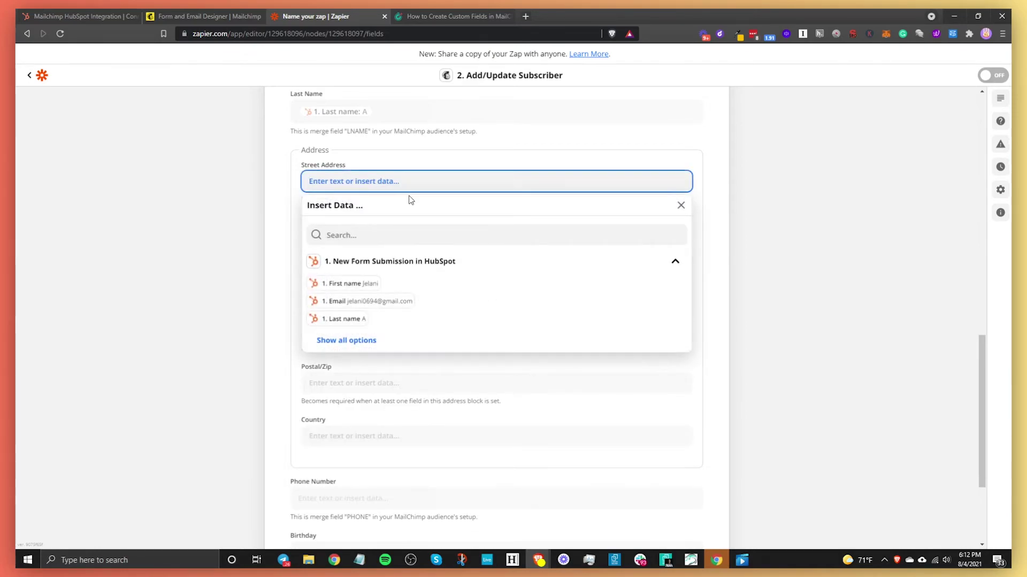
Step: Continue and rerun Test & Review, successfully sending the subscriber to Mailchimp
{"action": "left_click", "coordinate": [258, 266]}
{"action": "scroll", "coordinate": [332, 383], "scroll_direction": "down", "scroll_amount": 5}
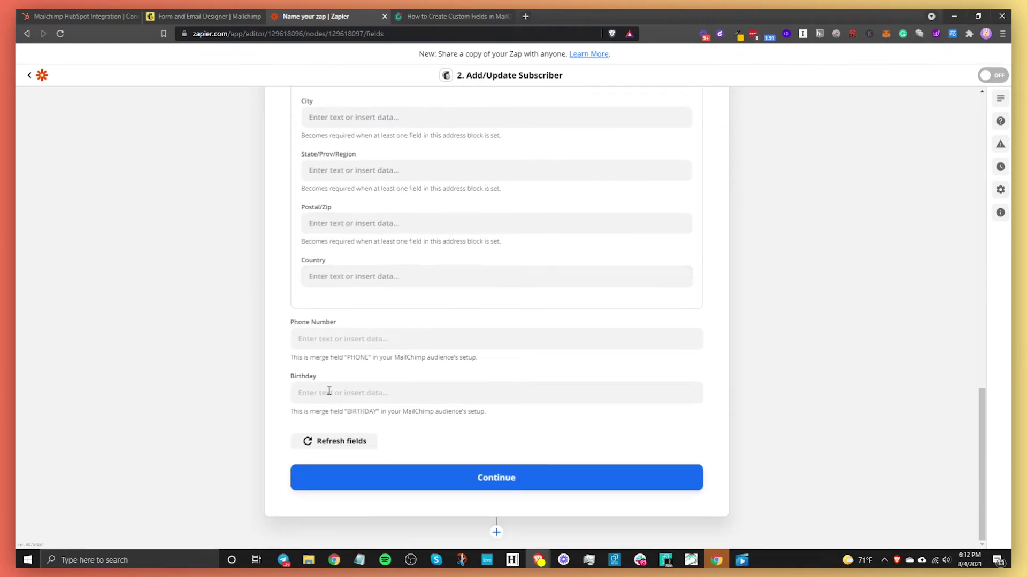
{"action": "left_click", "coordinate": [404, 486]}
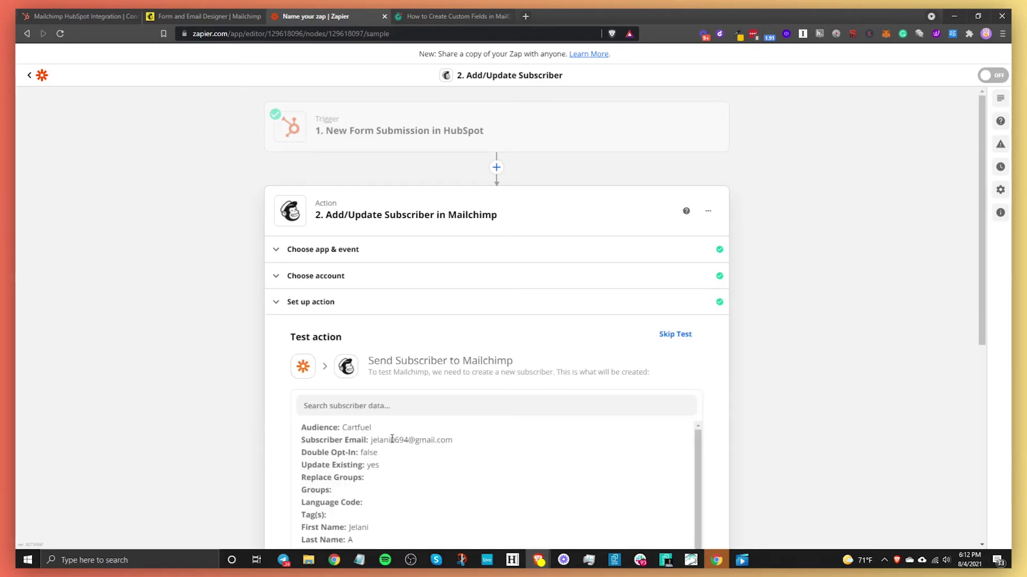
{"action": "scroll", "coordinate": [342, 463], "scroll_direction": "down", "scroll_amount": 5}
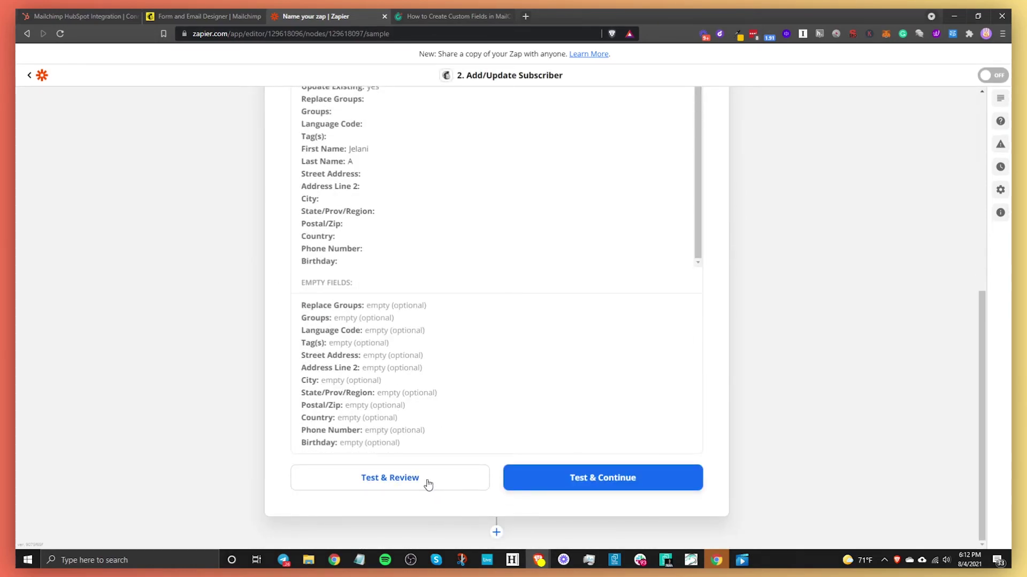
{"action": "left_click", "coordinate": [427, 484]}
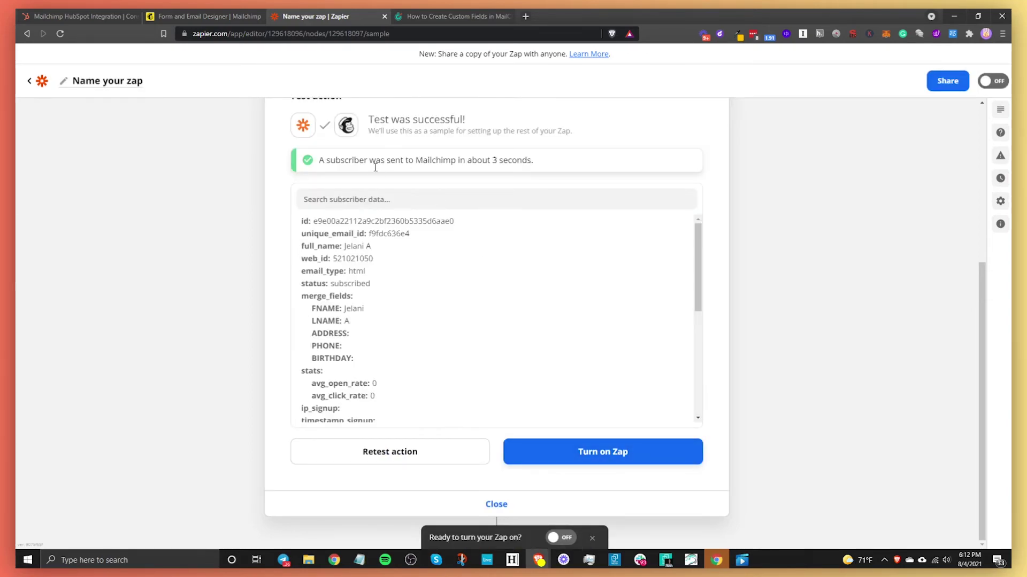
Step: Check Cartfuel's All contacts list and the new contact's profile, then return to Zapier's test result
{"action": "left_click", "coordinate": [179, 16]}
{"action": "left_click", "coordinate": [70, 131]}
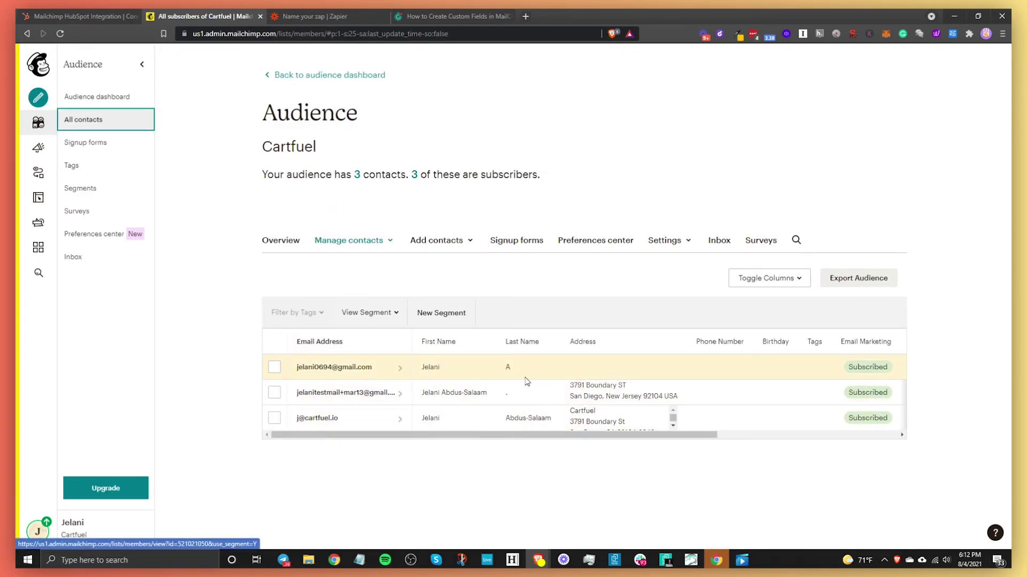
{"action": "left_click", "coordinate": [364, 367]}
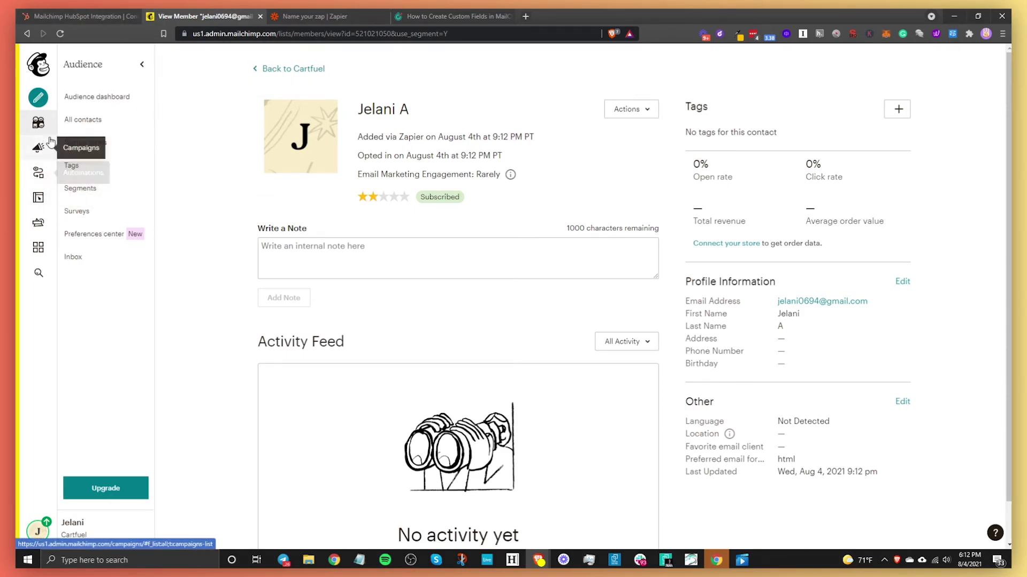
{"action": "left_click", "coordinate": [95, 17]}
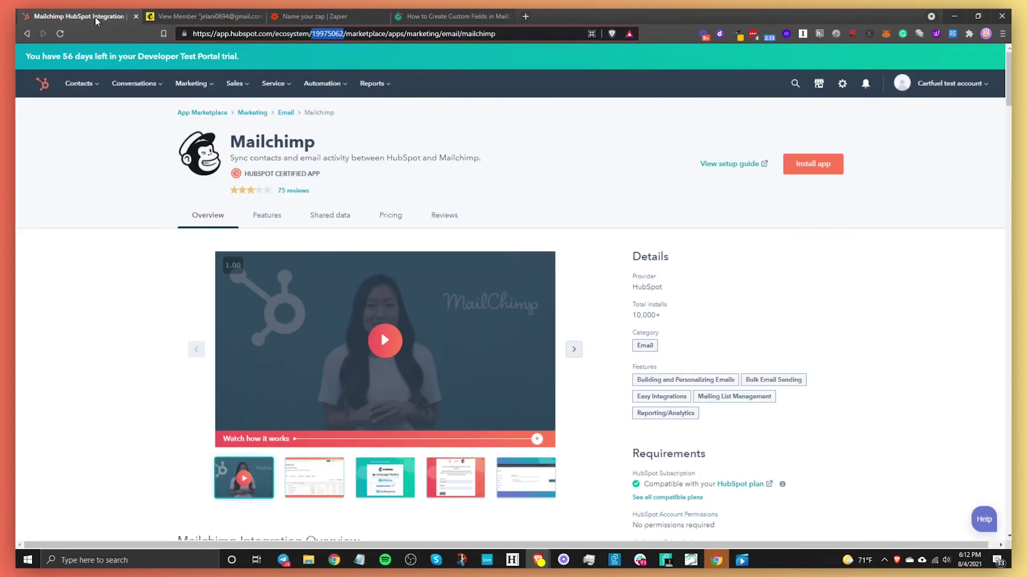
{"action": "left_click", "coordinate": [205, 17]}
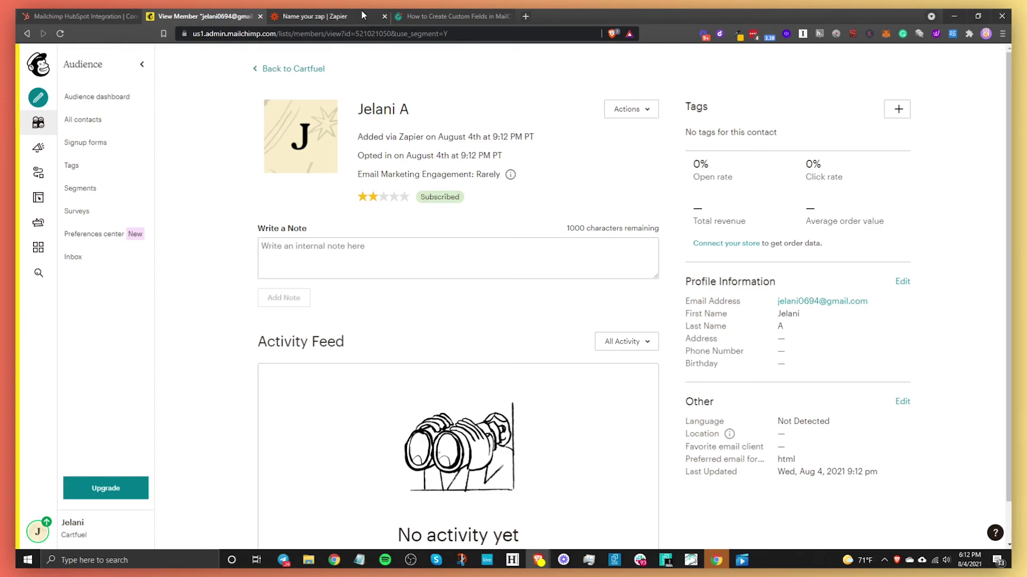
{"action": "left_click", "coordinate": [312, 16]}
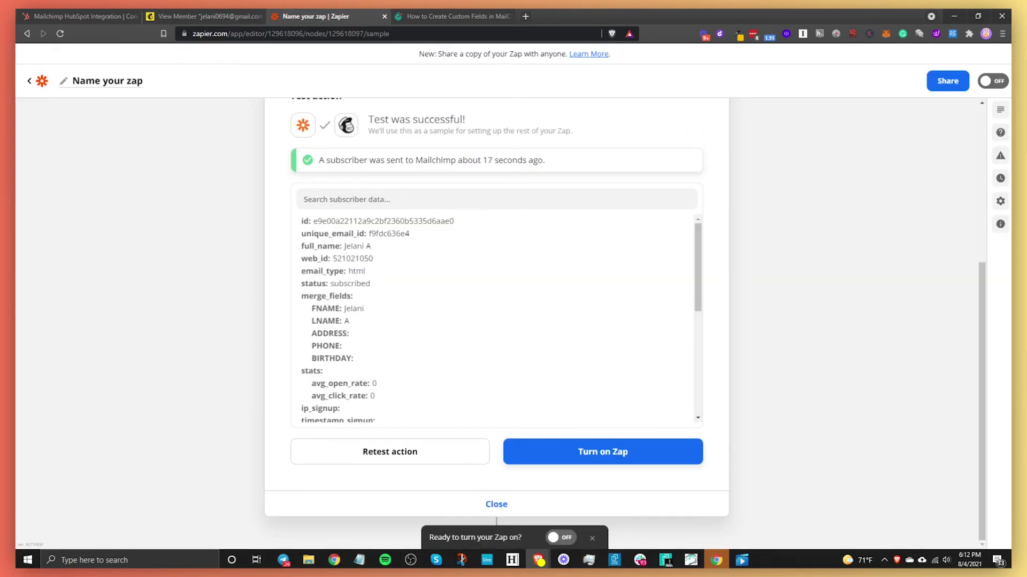
Step: Switch the Zap's OFF toggle to on and dismiss the 'Your Zap is on!' share dialog
{"action": "left_click", "coordinate": [993, 81]}
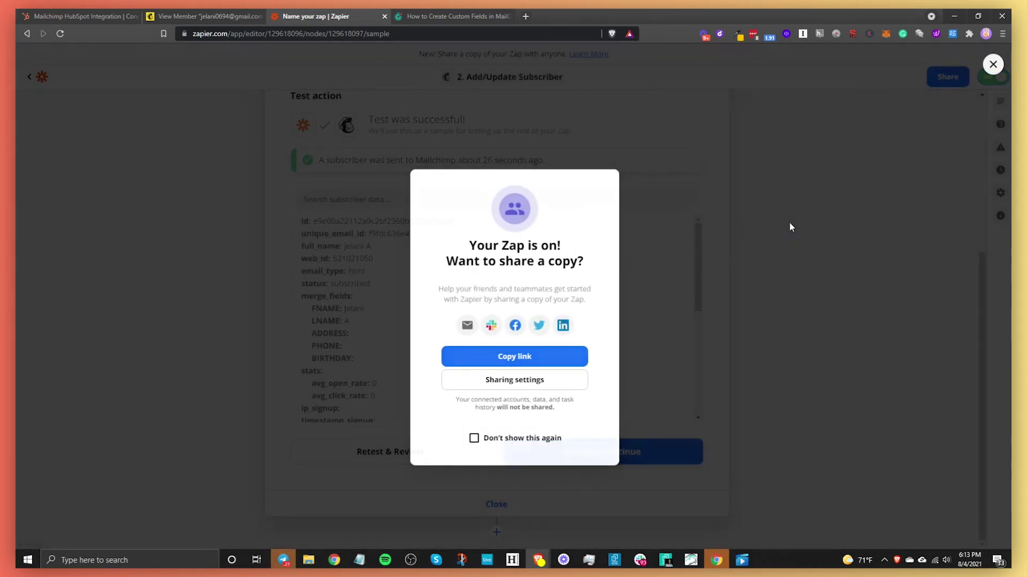
{"action": "left_click", "coordinate": [788, 221]}
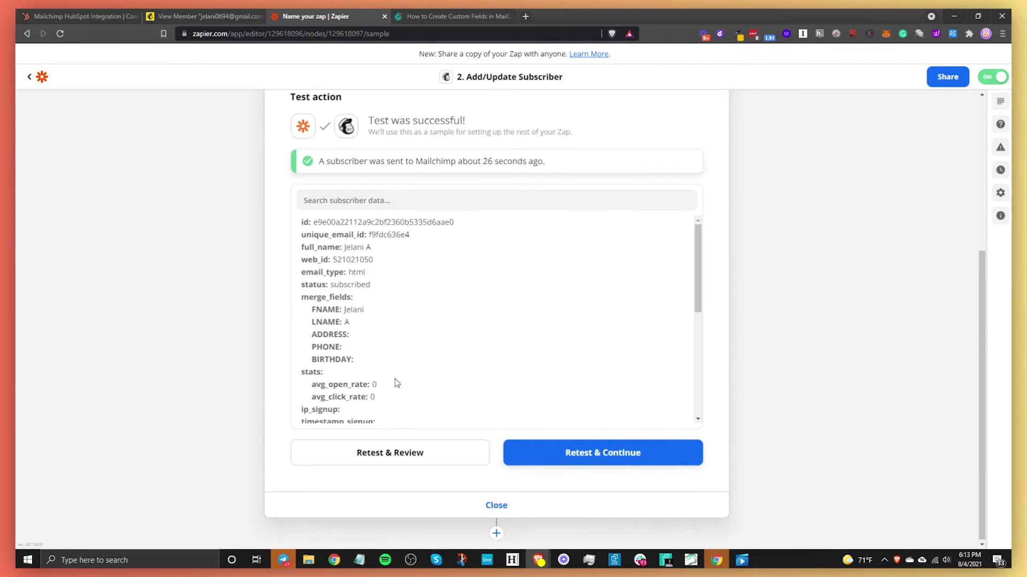
{"action": "scroll", "coordinate": [394, 379], "scroll_direction": "up", "scroll_amount": 5}
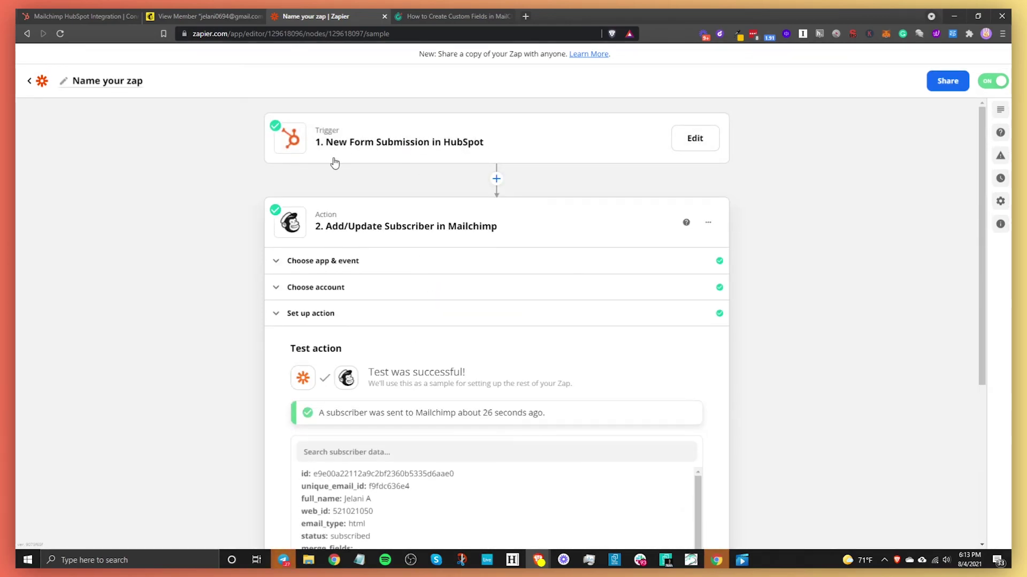